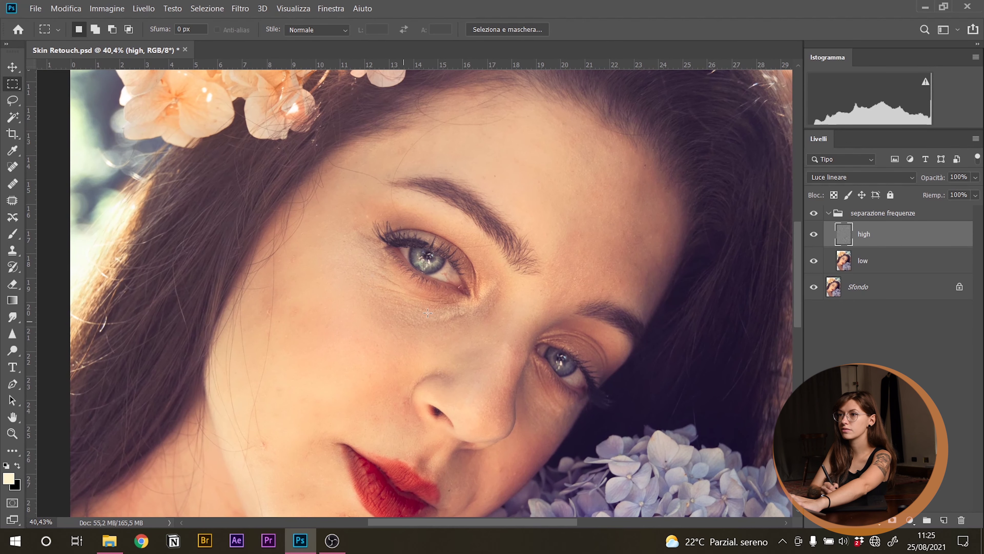
# - Make the low layer of the frequency separation group active and choose the Lasso tool
pyautogui.moveTo(519, 312); pyautogui.dragTo(524, 272)
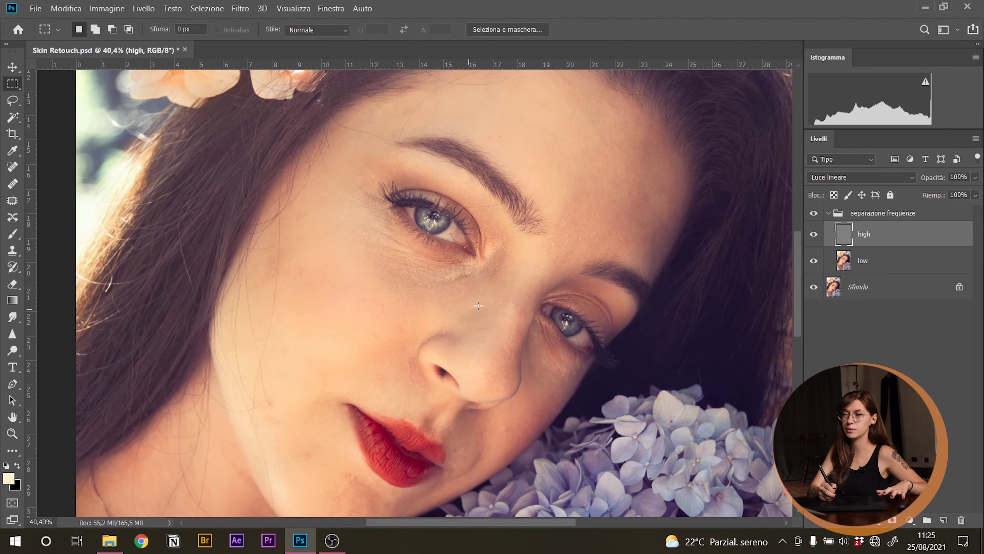
pyautogui.scroll(-3, 474, 308)
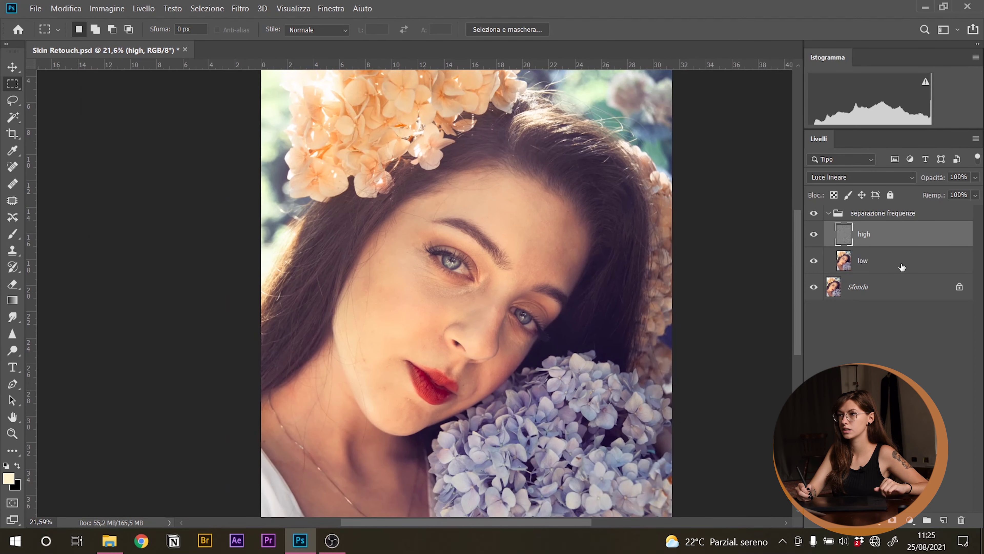
pyautogui.click(902, 267)
pyautogui.scroll(-3, 506, 340)
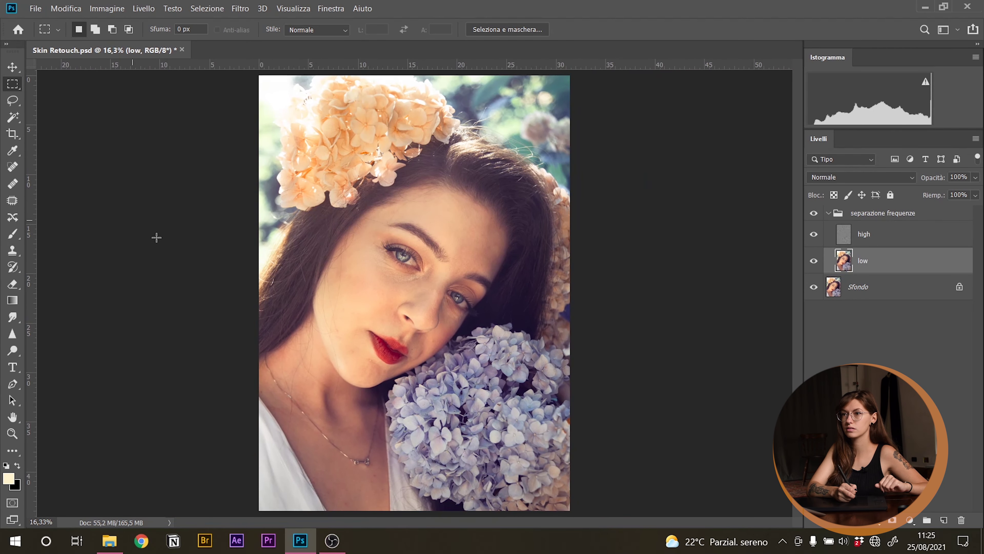
pyautogui.click(12, 101)
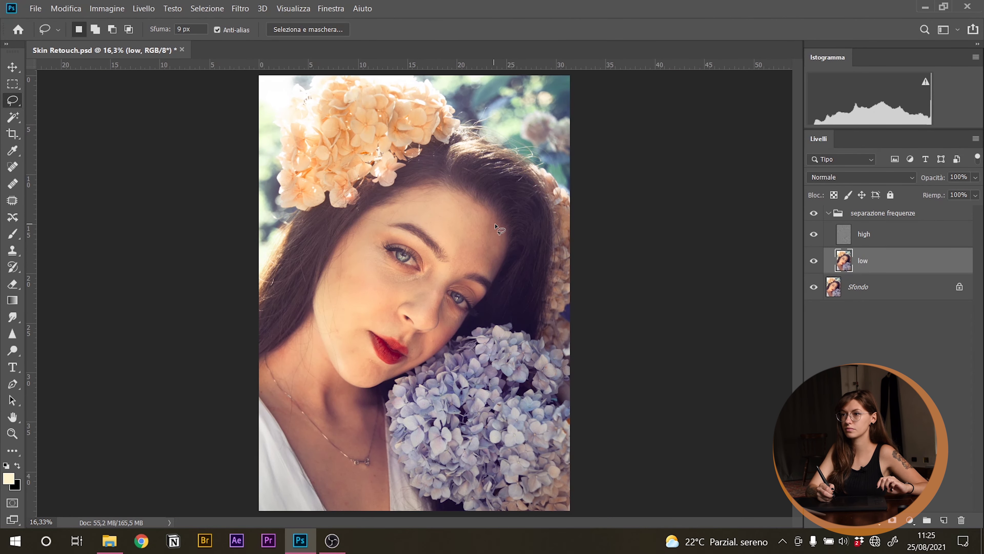
# - Outline the forehead skin above the eyebrows with the Lasso using a 21 px feather
pyautogui.scroll(2, 480, 245)
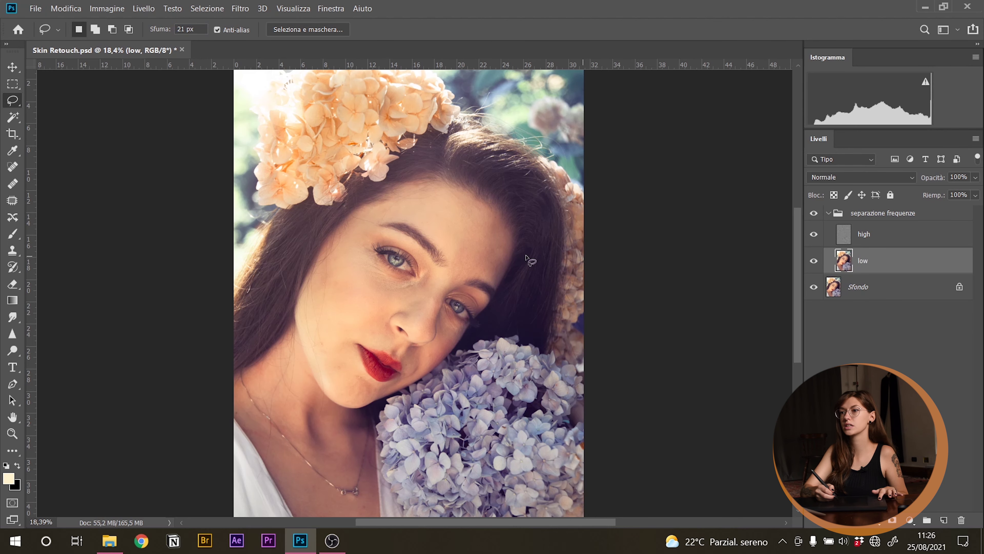
pyautogui.scroll(3, 453, 268)
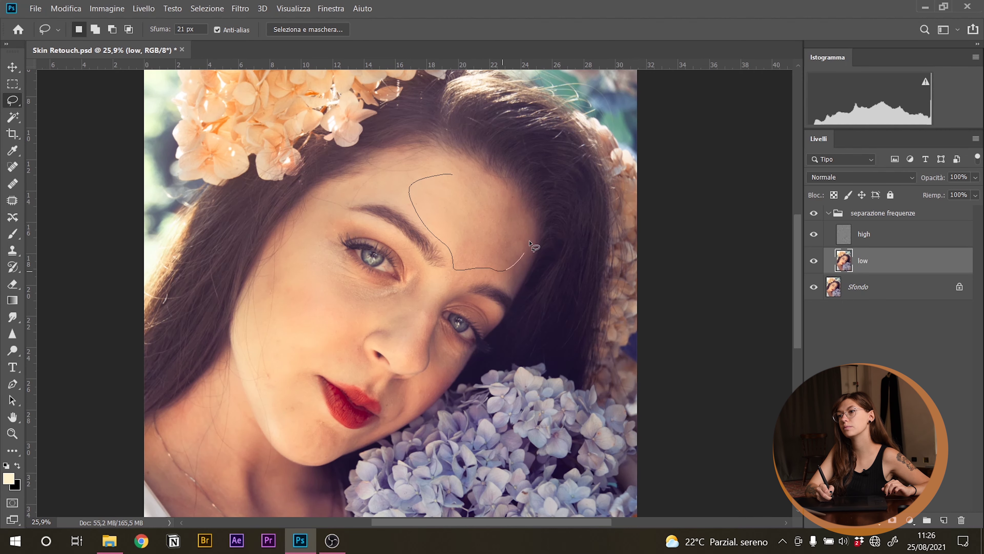
pyautogui.moveTo(495, 191); pyautogui.dragTo(452, 174)
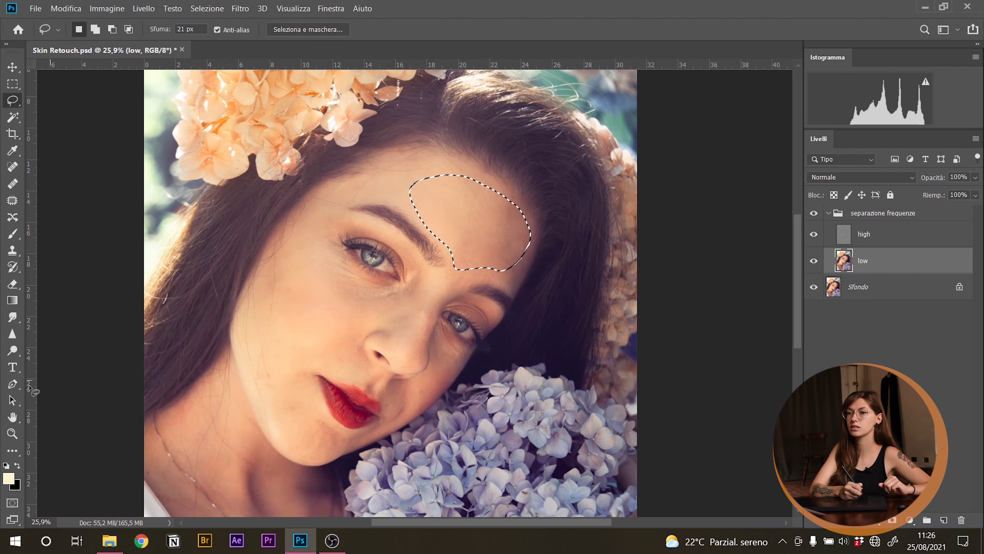
# - Inspect the feathered forehead selection edge in Quick Mask mode and clear the selection
pyautogui.press('q')
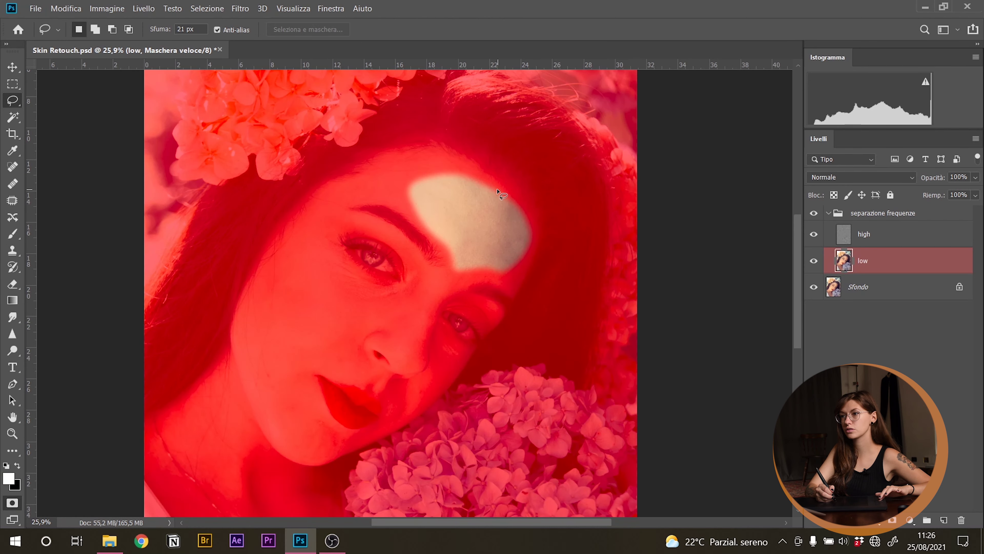
pyautogui.scroll(4, 498, 190)
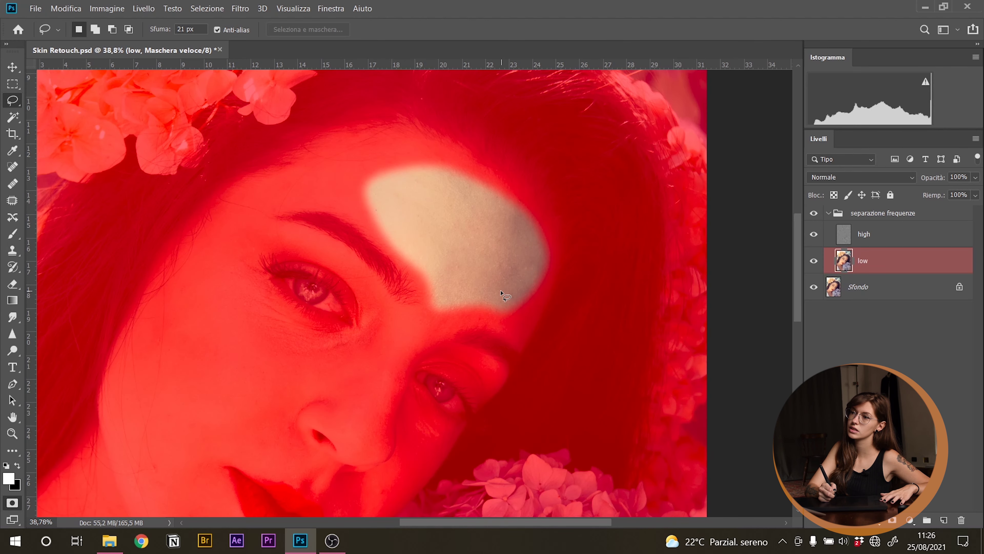
pyautogui.scroll(-1, 498, 291)
pyautogui.click(9, 502)
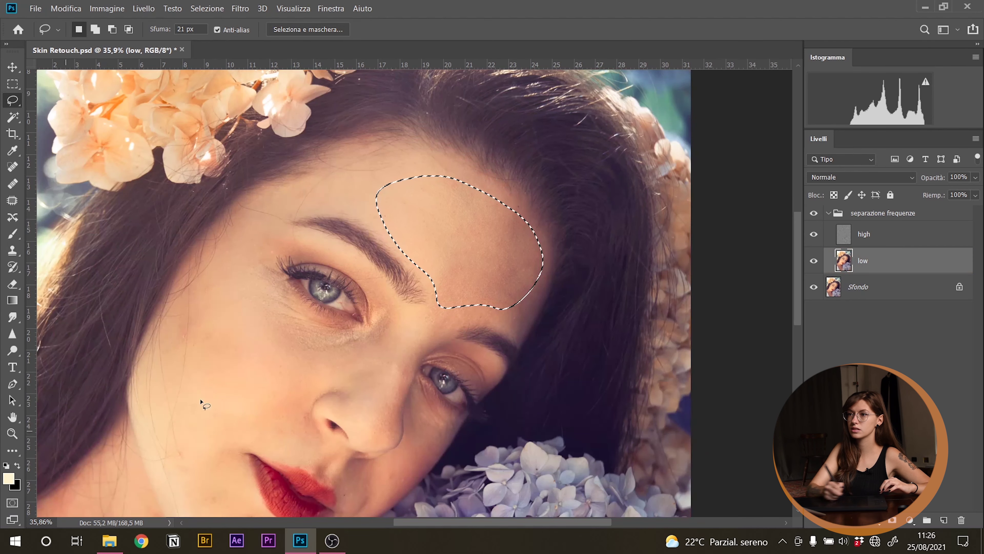
pyautogui.click(610, 209)
# - Lasso the forehead skin with a 27 px feather and check the selection in Quick Mask mode
pyautogui.scroll(-1, 608, 283)
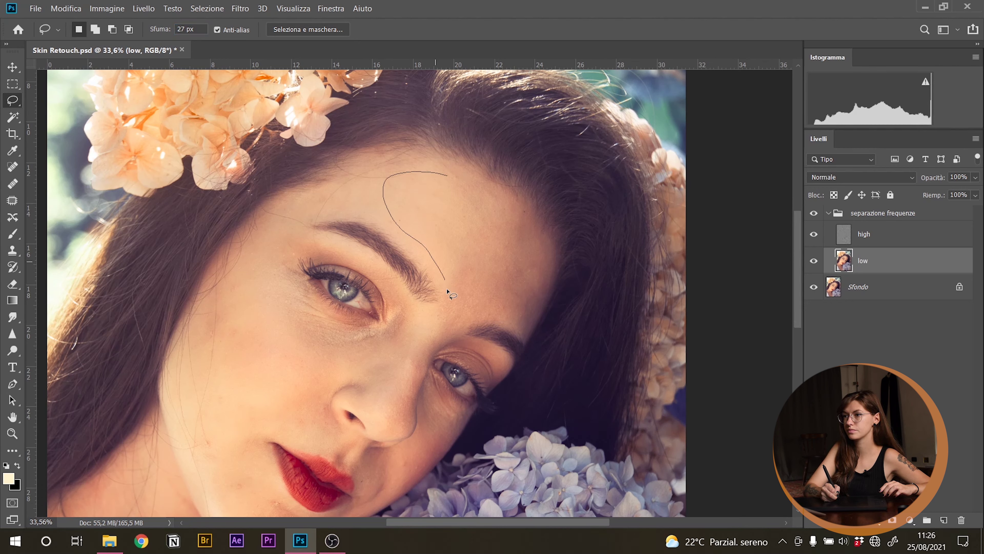
pyautogui.moveTo(537, 271); pyautogui.dragTo(451, 177)
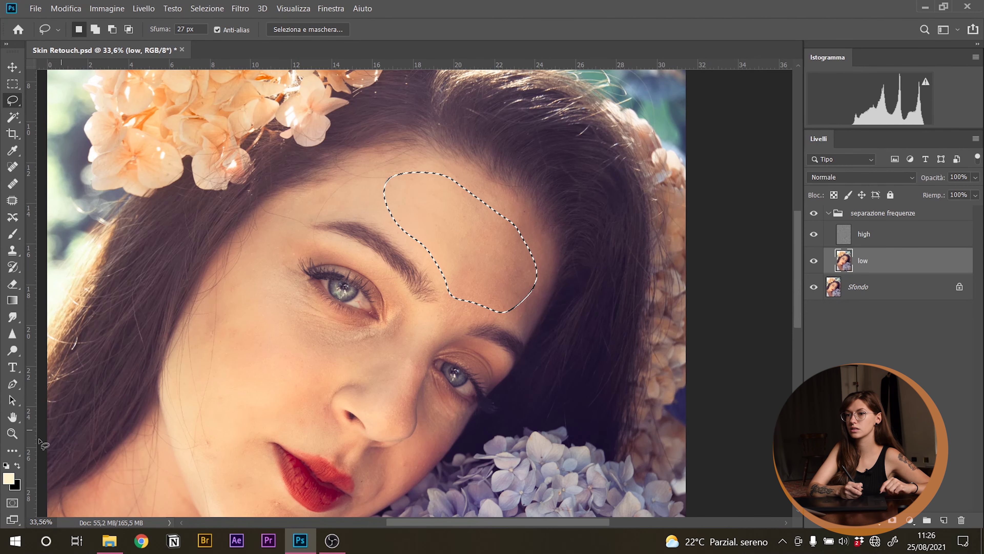
pyautogui.click(13, 504)
pyautogui.click(15, 506)
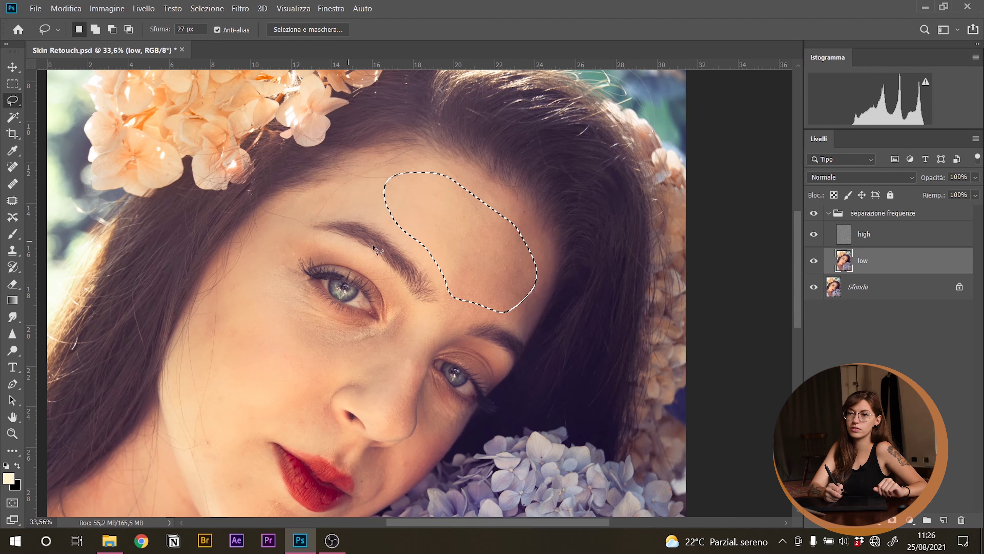
# - Open Gaussian Blur for the forehead selection and compare its preview on and off at a 30 px radius
pyautogui.click(240, 8)
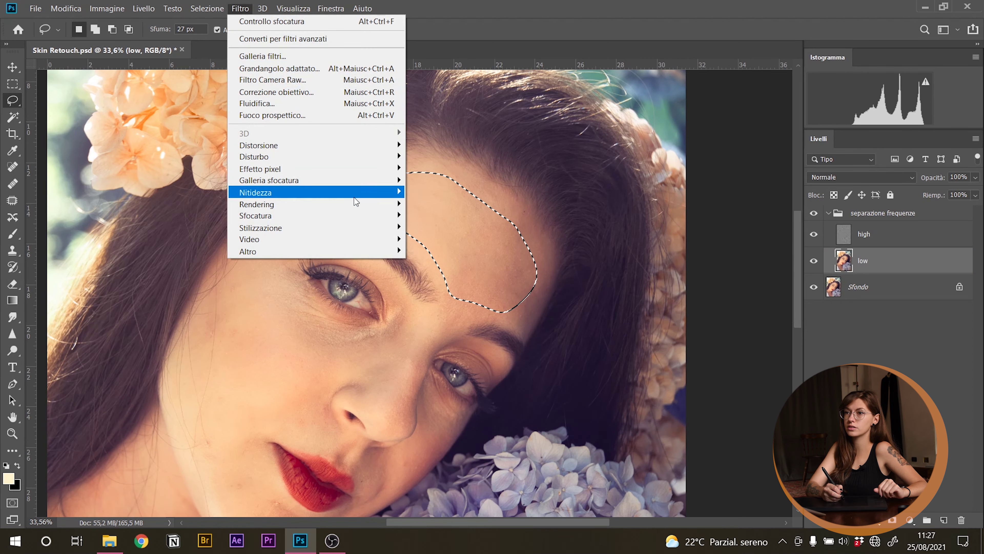
pyautogui.moveTo(345, 219)
pyautogui.click(430, 215)
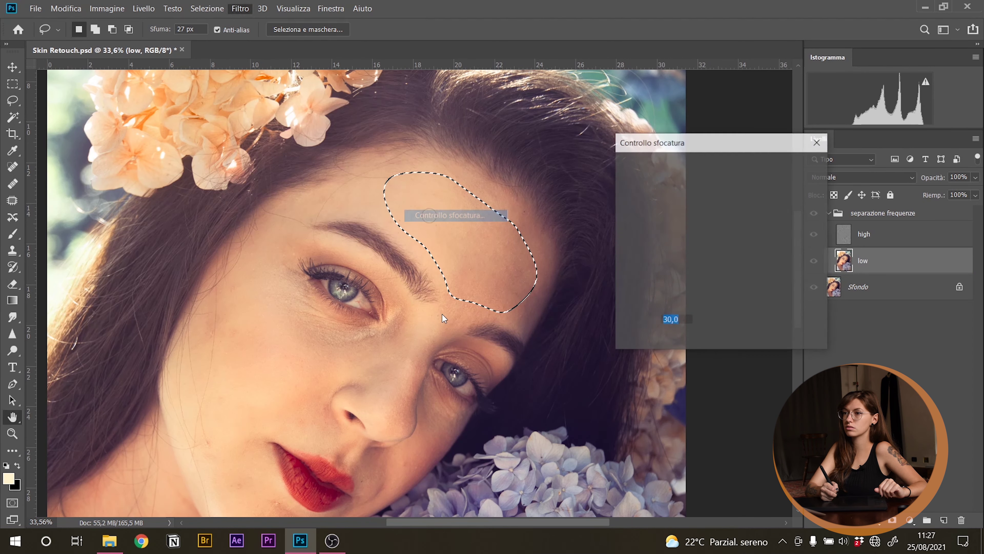
pyautogui.moveTo(722, 143); pyautogui.dragTo(798, 157)
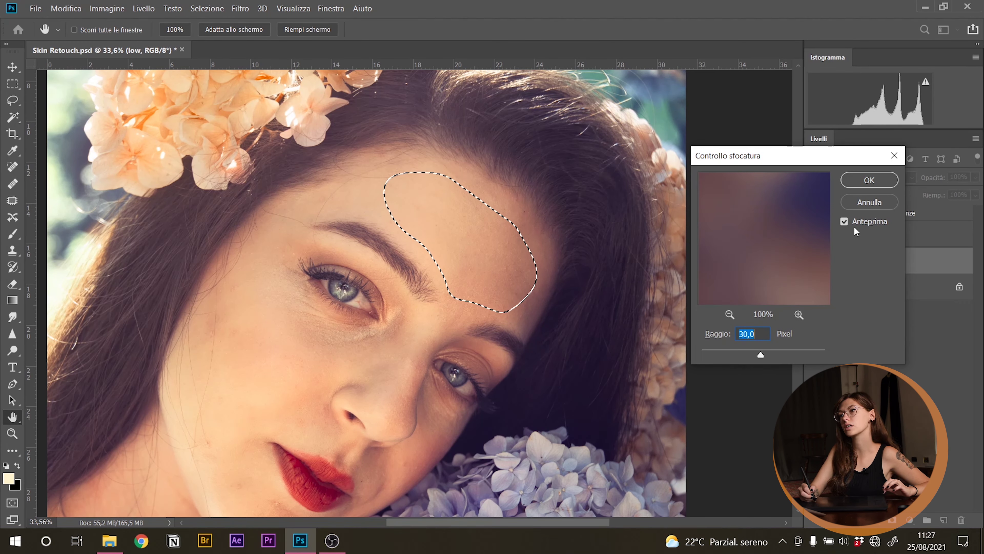
pyautogui.click(845, 222)
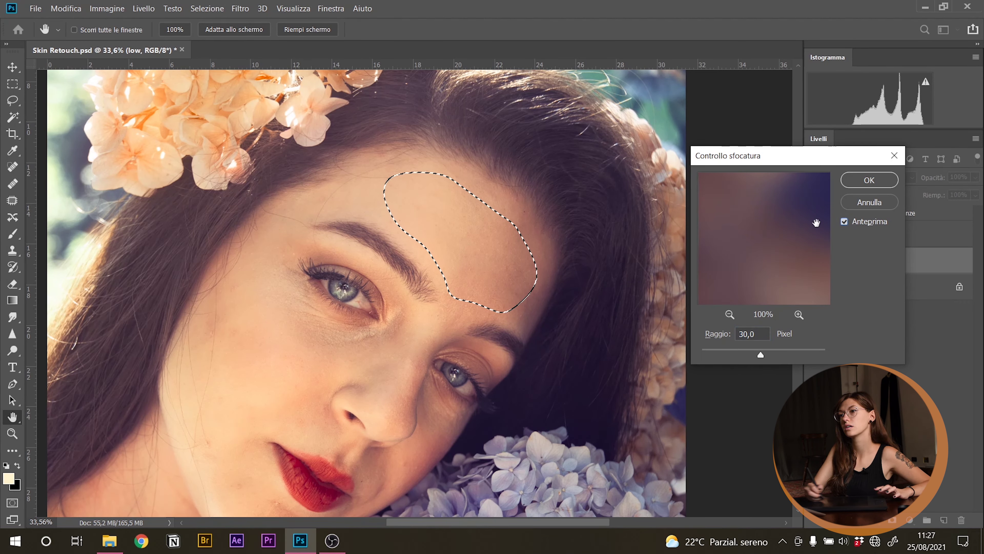
pyautogui.scroll(3, 530, 233)
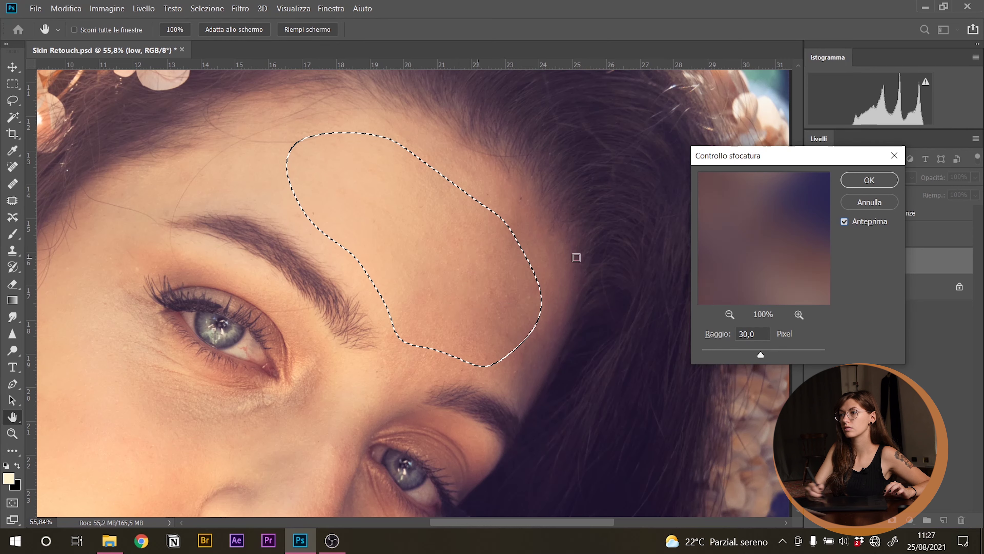
pyautogui.click(845, 224)
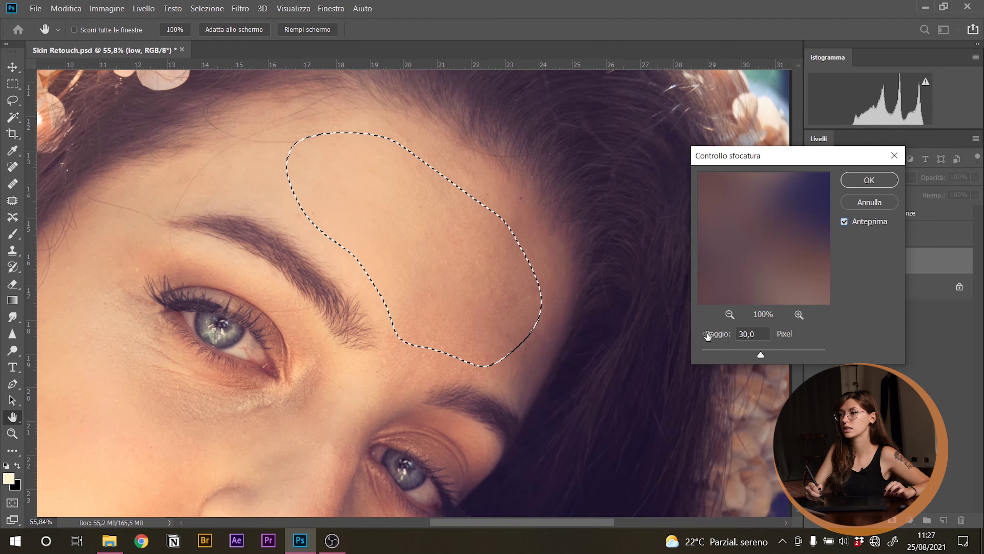
# - Apply the Gaussian Blur to the forehead with a 52.4 px radius, deselect, and compare the result with the original
pyautogui.click(770, 351)
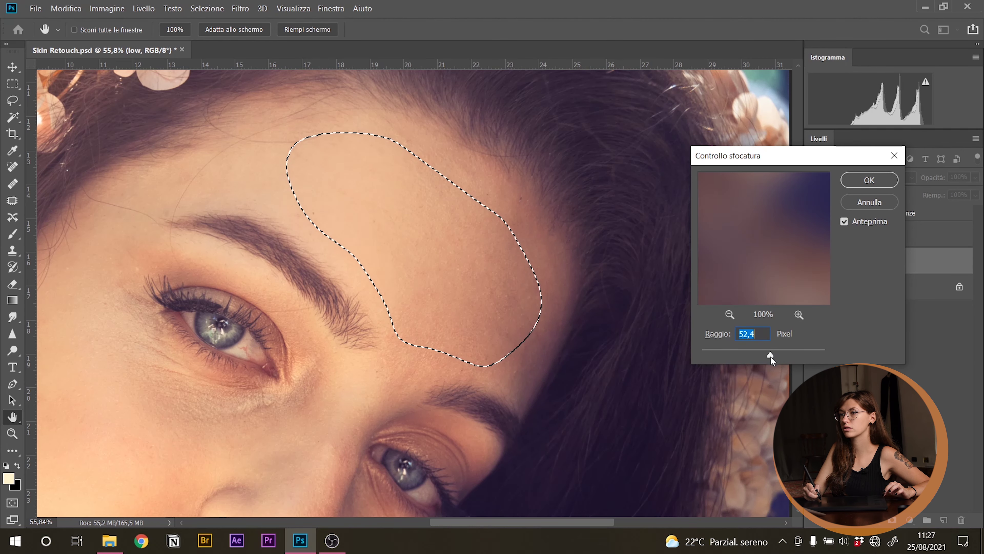
pyautogui.click(844, 222)
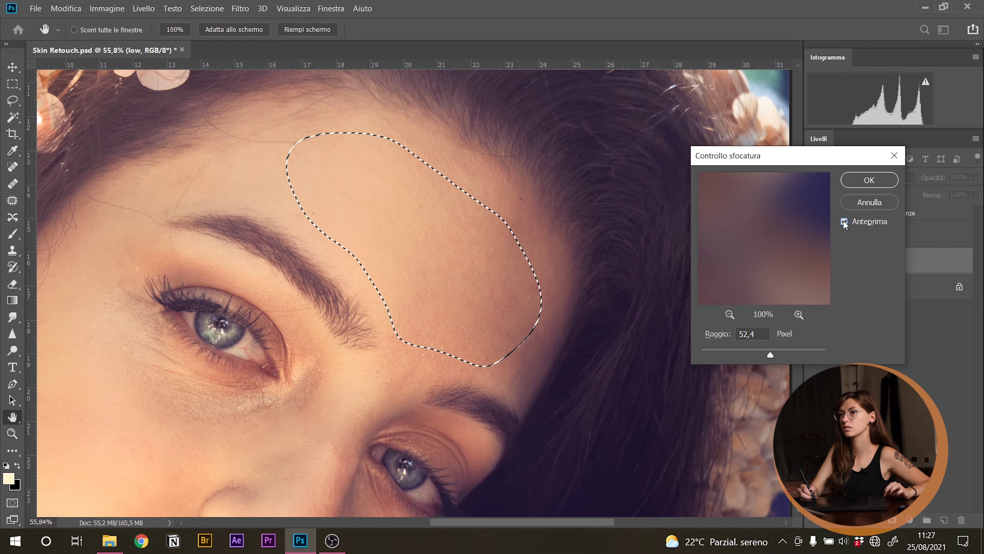
pyautogui.click(873, 183)
pyautogui.hotkey('ctrl', 'd')
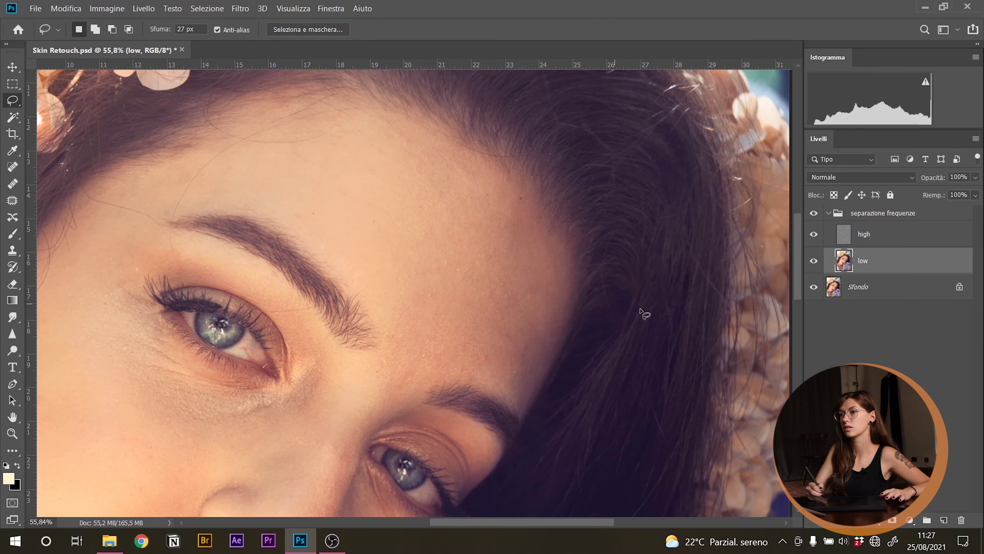
pyautogui.click(815, 214)
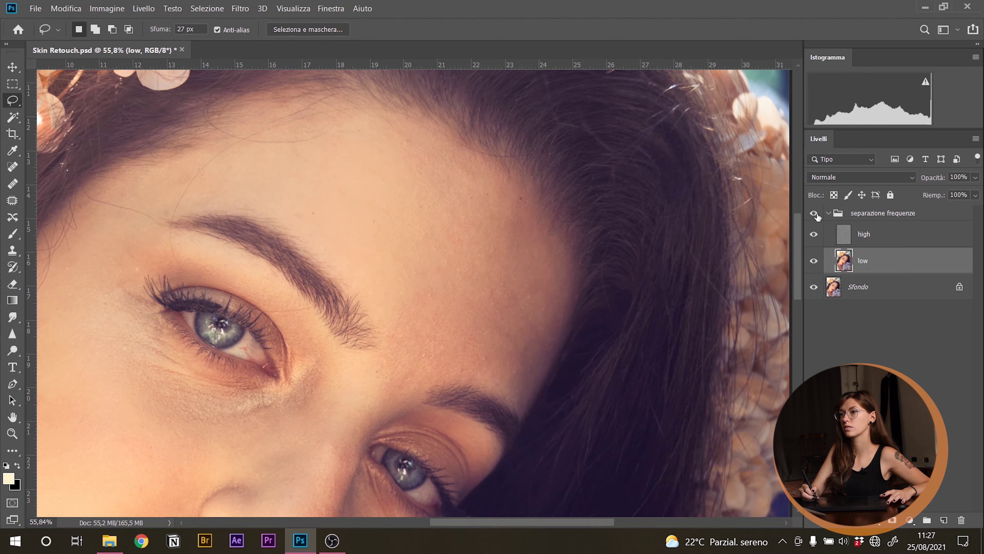
pyautogui.click(816, 214)
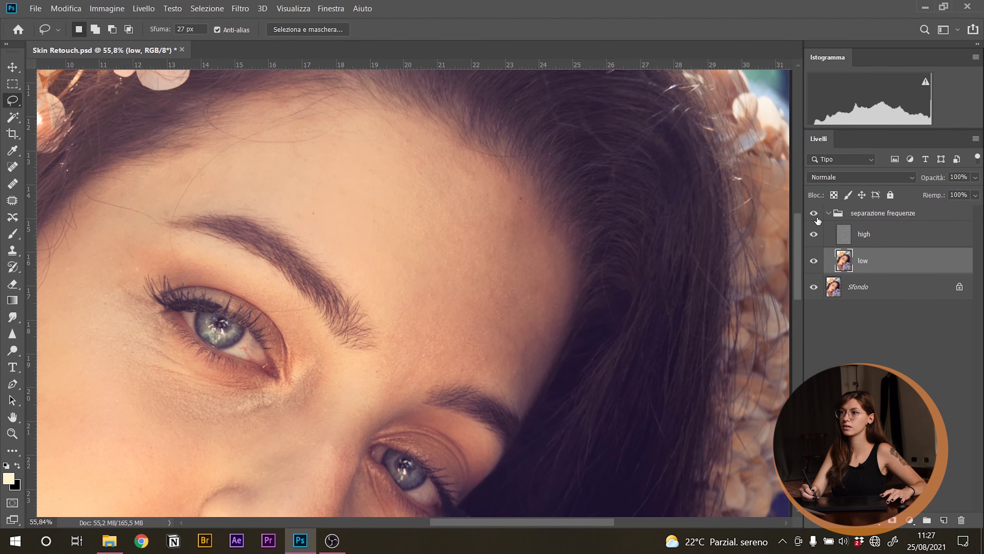
# - Lasso the skin above the outer end of the fully lit eyebrow, apply Gaussian Blur to it and deselect
pyautogui.scroll(-2, 417, 226)
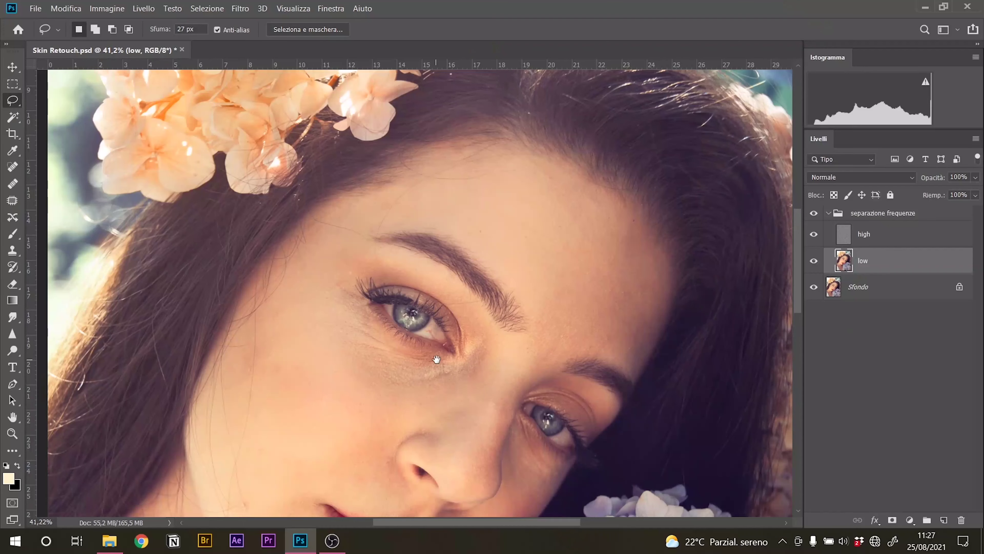
pyautogui.press('alt')
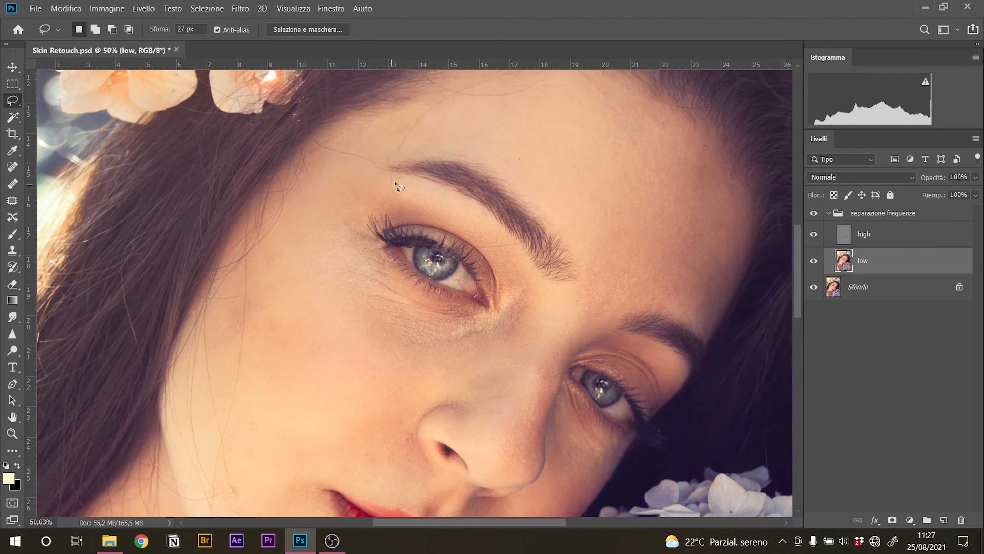
pyautogui.moveTo(420, 140); pyautogui.dragTo(428, 174)
pyautogui.moveTo(473, 130)
pyautogui.mouseDown()
pyautogui.moveTo(373, 156)
pyautogui.moveTo(464, 181)
pyautogui.moveTo(470, 174)
pyautogui.mouseUp()
pyautogui.click(240, 9)
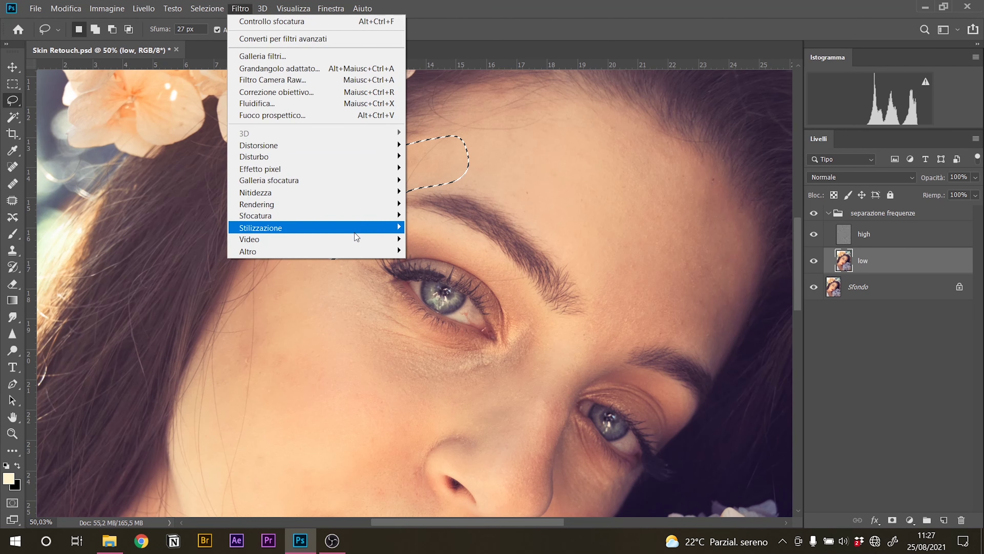
pyautogui.moveTo(351, 215)
pyautogui.click(430, 216)
pyautogui.press('Return')
pyautogui.hotkey('ctrl', 'd')
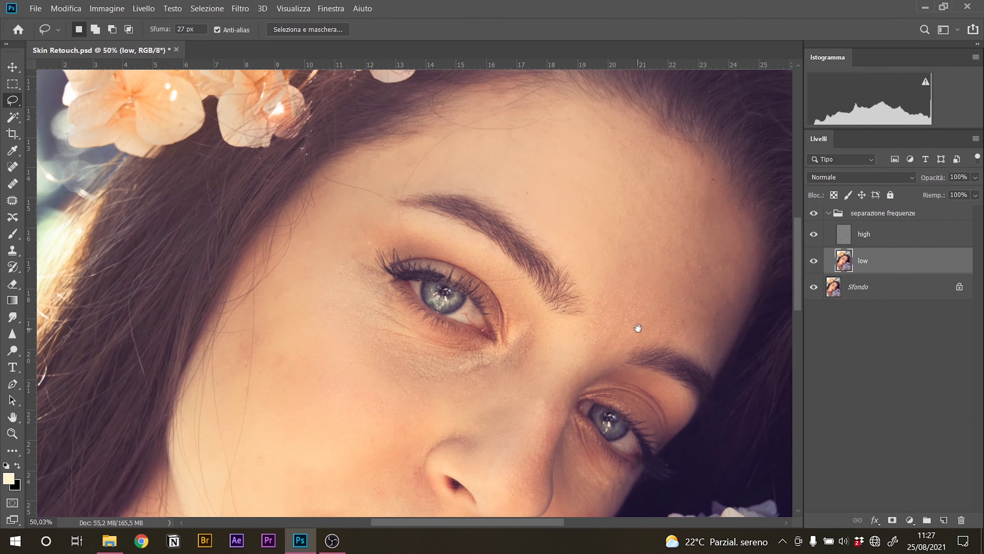
# - Lasso the strip from temple to cheek beside the hairline and compare the high, low and background layers by toggling their visibility
pyautogui.moveTo(339, 233); pyautogui.dragTo(453, 130)
pyautogui.moveTo(318, 308); pyautogui.dragTo(459, 118)
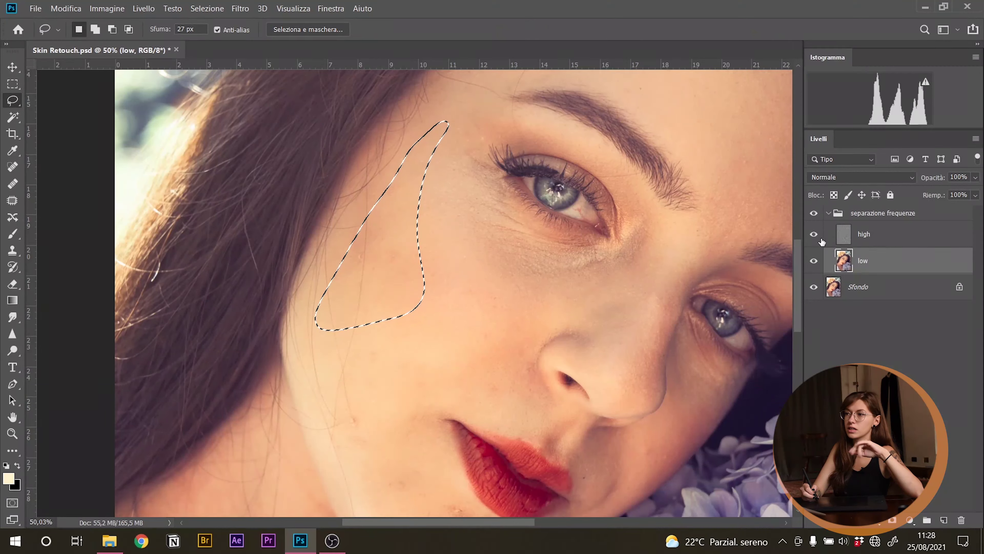
pyautogui.click(814, 234)
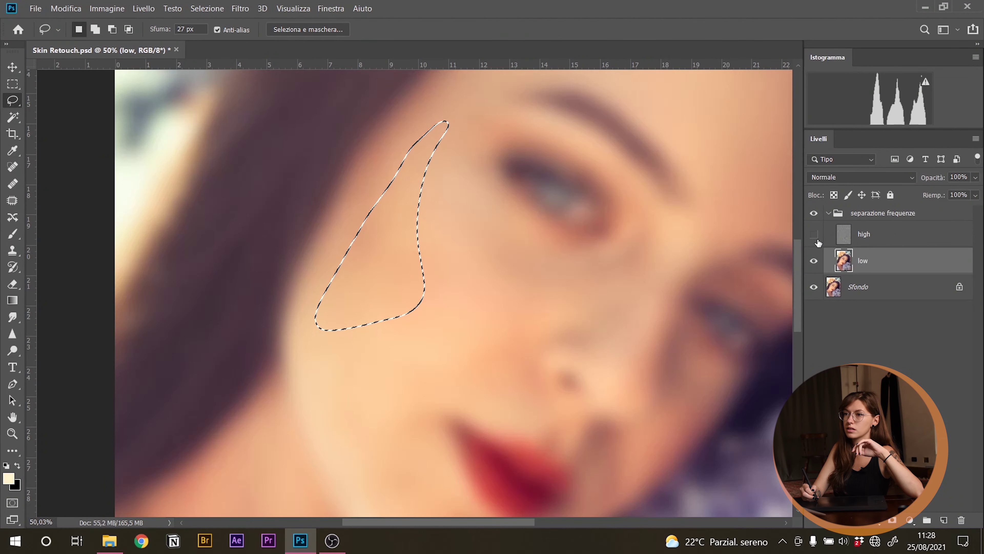
pyautogui.click(814, 235)
pyautogui.click(814, 261)
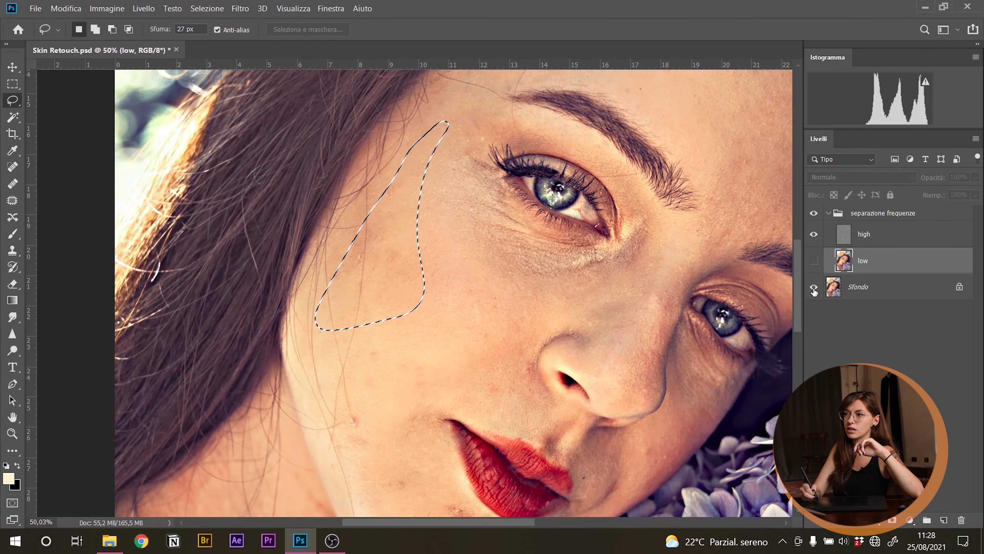
pyautogui.click(814, 287)
pyautogui.click(814, 288)
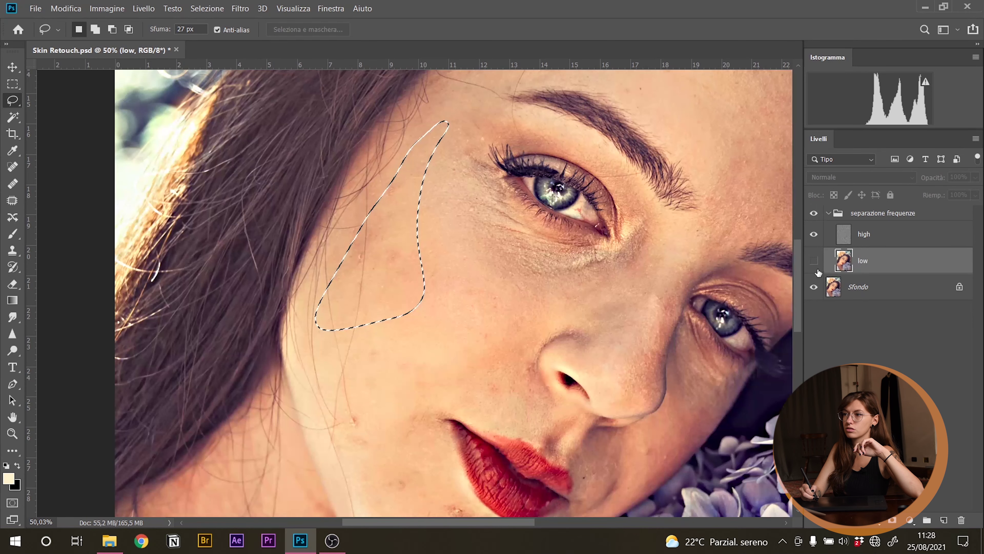
pyautogui.click(814, 261)
# - Apply Gaussian Blur to the selected temple and cheek strip on the low layer and deselect
pyautogui.click(240, 8)
pyautogui.moveTo(302, 216)
pyautogui.click(438, 217)
pyautogui.click(868, 181)
pyautogui.hotkey('ctrl', 'd')
# - Lasso and Gaussian-blur another patch of facial skin, deselect, and compare the group's effect with the original photo
pyautogui.scroll(-2, 520, 284)
pyautogui.moveTo(450, 197)
pyautogui.mouseDown()
pyautogui.moveTo(469, 318)
pyautogui.moveTo(453, 197)
pyautogui.mouseUp()
pyautogui.click(243, 9)
pyautogui.click(438, 216)
pyautogui.click(869, 180)
pyautogui.hotkey('ctrl', 'd')
pyautogui.click(814, 213)
pyautogui.click(814, 213)
# - Smooth the next uneven skin patch with a lassoed Gaussian Blur, deselect, and check the face with the group hidden and shown
pyautogui.moveTo(426, 272); pyautogui.dragTo(424, 230)
pyautogui.moveTo(349, 277)
pyautogui.mouseDown()
pyautogui.moveTo(390, 437)
pyautogui.moveTo(352, 275)
pyautogui.mouseUp()
pyautogui.click(241, 9)
pyautogui.moveTo(303, 216)
pyautogui.click(438, 216)
pyautogui.click(869, 181)
pyautogui.hotkey('ctrl', 'd')
pyautogui.click(814, 213)
pyautogui.scroll(-2, 562, 289)
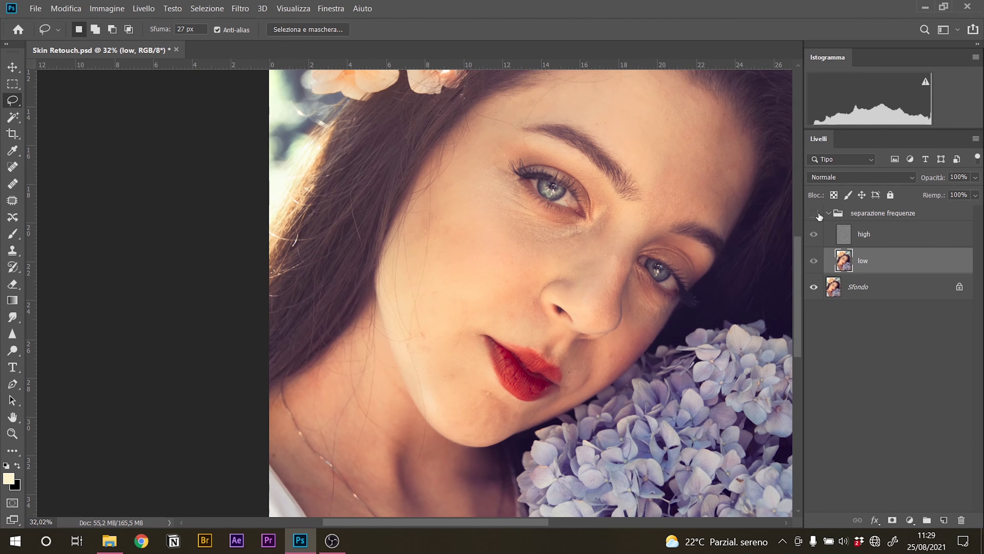
pyautogui.click(815, 214)
# - Lasso the cheek area beside the nose, apply Gaussian Blur to it and deselect
pyautogui.moveTo(520, 267)
pyautogui.mouseDown()
pyautogui.moveTo(439, 332)
pyautogui.moveTo(518, 265)
pyautogui.mouseUp()
pyautogui.click(240, 9)
pyautogui.click(438, 216)
pyautogui.click(869, 180)
pyautogui.hotkey('ctrl', 'd')
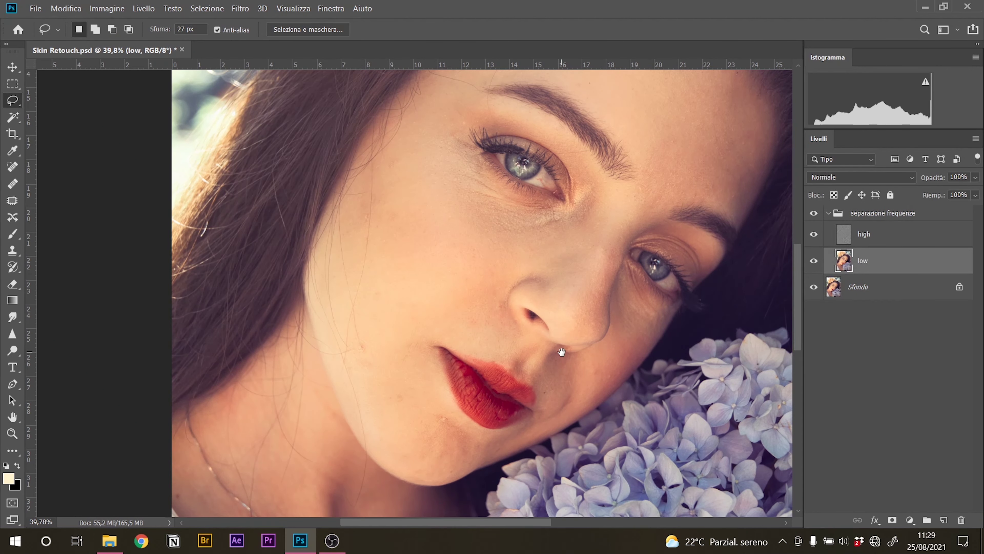
# - Lasso the skin along the nose bridge, apply Gaussian Blur to it and deselect
pyautogui.moveTo(560, 352); pyautogui.dragTo(526, 321)
pyautogui.moveTo(562, 202)
pyautogui.mouseDown()
pyautogui.moveTo(549, 194)
pyautogui.moveTo(564, 166)
pyautogui.mouseUp()
pyautogui.click(240, 9)
pyautogui.click(438, 216)
pyautogui.click(870, 180)
pyautogui.hotkey('ctrl', 'd')
# - Lasso the skin between the mouth corner and chin, apply Gaussian Blur with a 25 px radius and deselect
pyautogui.scroll(1, 399, 310)
pyautogui.moveTo(335, 282)
pyautogui.mouseDown()
pyautogui.moveTo(377, 393)
pyautogui.moveTo(341, 268)
pyautogui.mouseUp()
pyautogui.click(240, 9)
pyautogui.click(438, 216)
pyautogui.click(869, 180)
pyautogui.click(241, 9)
pyautogui.click(438, 216)
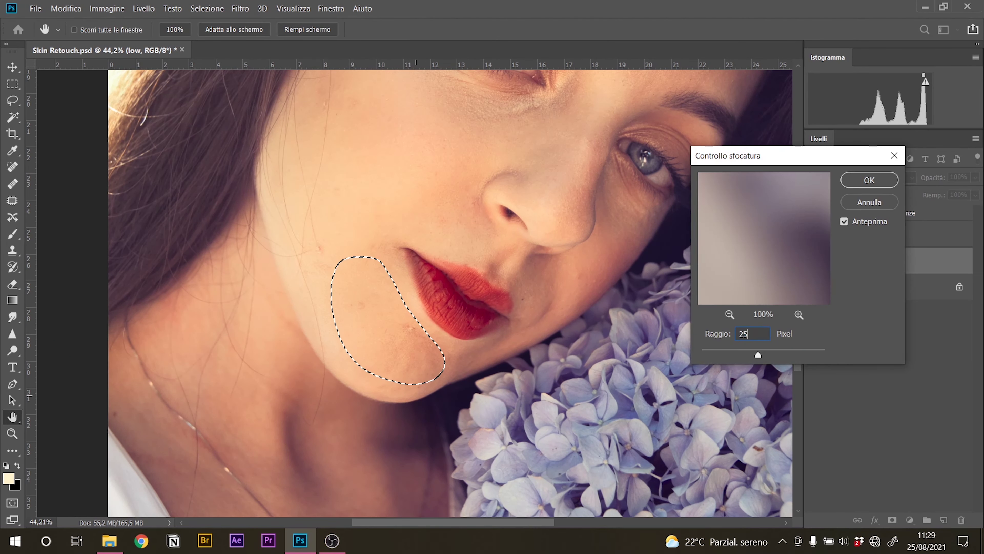
pyautogui.click(870, 180)
pyautogui.hotkey('ctrl', 'd')
# - Lasso the shadowed skin on the far side of the lips, Gaussian-blur it at 25 px and deselect
pyautogui.scroll(4, 563, 277)
pyautogui.moveTo(527, 256); pyautogui.dragTo(543, 255)
pyautogui.click(240, 8)
pyautogui.click(271, 21)
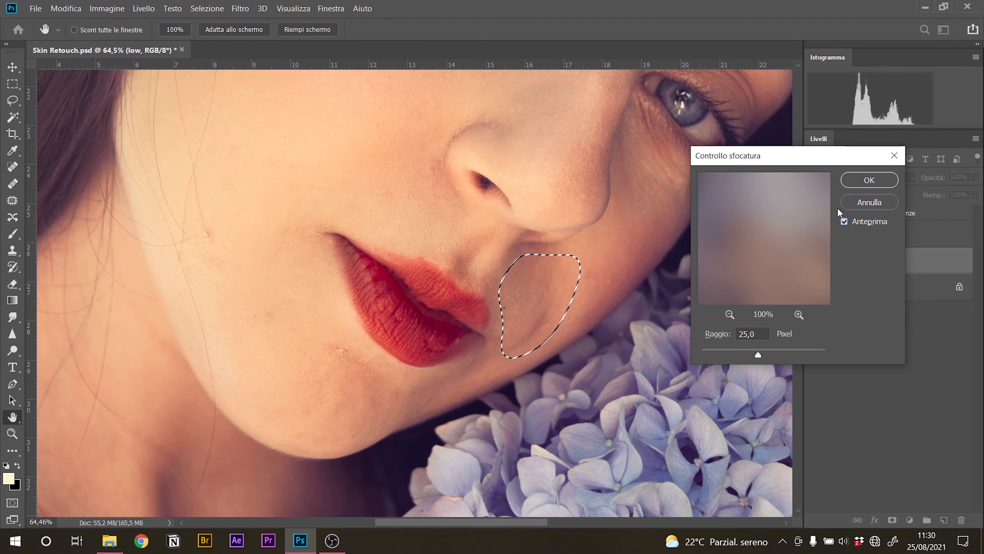
pyautogui.click(872, 180)
pyautogui.hotkey('ctrl', 'd')
# - Lasso the next uneven patch of facial skin on the low layer, apply Gaussian Blur to it and deselect
pyautogui.moveTo(571, 257); pyautogui.dragTo(532, 290)
pyautogui.moveTo(588, 192)
pyautogui.mouseDown()
pyautogui.moveTo(648, 210)
pyautogui.moveTo(598, 175)
pyautogui.mouseUp()
pyautogui.click(240, 8)
pyautogui.click(438, 217)
pyautogui.click(869, 181)
pyautogui.hotkey('ctrl', 'd')
# - Smooth a further uneven skin area with a lassoed Gaussian Blur and clear the selection
pyautogui.scroll(-1, 558, 332)
pyautogui.moveTo(381, 384); pyautogui.dragTo(378, 388)
pyautogui.click(240, 8)
pyautogui.click(438, 217)
pyautogui.press('Return')
pyautogui.moveTo(797, 308); pyautogui.dragTo(792, 333)
pyautogui.hotkey('ctrl', 'd')
# - Lasso two more uneven skin patches one after the other, applying Gaussian Blur and deselecting each time
pyautogui.scroll(-5, 507, 269)
pyautogui.scroll(8, 508, 269)
pyautogui.moveTo(537, 155); pyautogui.dragTo(531, 152)
pyautogui.click(240, 9)
pyautogui.click(438, 216)
pyautogui.click(870, 181)
pyautogui.hotkey('ctrl', 'd')
pyautogui.moveTo(424, 137); pyautogui.dragTo(422, 140)
pyautogui.click(240, 9)
pyautogui.click(869, 180)
pyautogui.hotkey('ctrl', 'd')
# - Even out another two lassoed skin patches on the low layer with Gaussian Blur
pyautogui.moveTo(470, 256)
pyautogui.mouseDown()
pyautogui.moveTo(537, 448)
pyautogui.moveTo(474, 257)
pyautogui.mouseUp()
pyautogui.click(240, 8)
pyautogui.click(869, 181)
pyautogui.moveTo(797, 344); pyautogui.dragTo(797, 374)
pyautogui.moveTo(313, 180)
pyautogui.mouseDown()
pyautogui.moveTo(473, 455)
pyautogui.moveTo(322, 183)
pyautogui.mouseUp()
pyautogui.click(240, 8)
pyautogui.click(438, 217)
pyautogui.click(870, 180)
# - Lasso one more small skin patch, soften its tones with Gaussian Blur and deselect
pyautogui.moveTo(461, 341)
pyautogui.mouseDown()
pyautogui.moveTo(612, 423)
pyautogui.moveTo(462, 351)
pyautogui.mouseUp()
pyautogui.click(241, 9)
pyautogui.click(437, 216)
pyautogui.click(869, 180)
pyautogui.hotkey('ctrl', 'd')
# - Lasso the elongated forehead area near the hairline, apply Gaussian Blur to it and deselect
pyautogui.scroll(-10, 413, 365)
pyautogui.scroll(1, 413, 343)
pyautogui.scroll(10, 480, 262)
pyautogui.moveTo(424, 107); pyautogui.dragTo(429, 106)
pyautogui.click(240, 8)
pyautogui.click(438, 216)
pyautogui.click(869, 180)
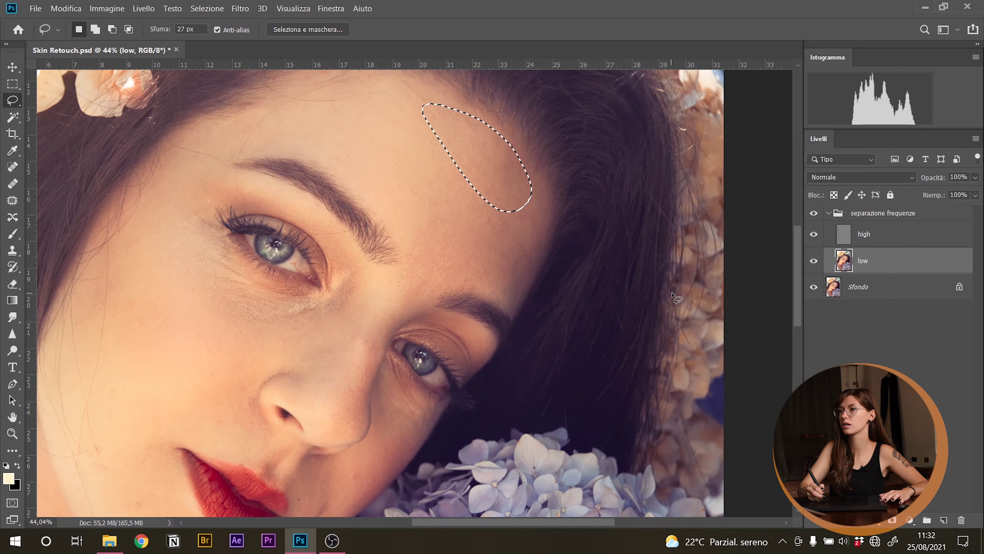
pyautogui.hotkey('ctrl', 'd')
# - Compare the whole portrait with the separazione frequenze group hidden and shown to check the tonal smoothing
pyautogui.scroll(-3, 568, 321)
pyautogui.scroll(-6, 568, 322)
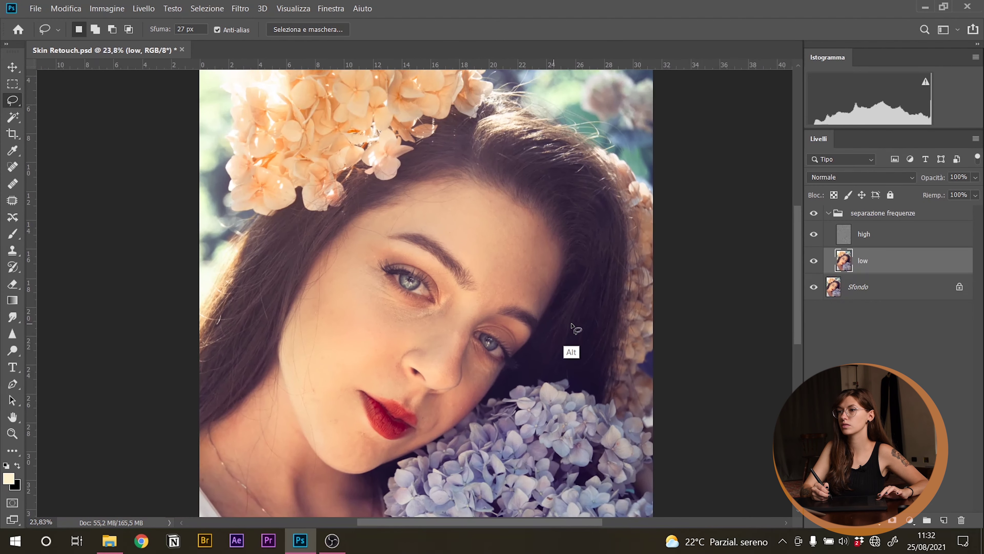
pyautogui.scroll(1, 572, 324)
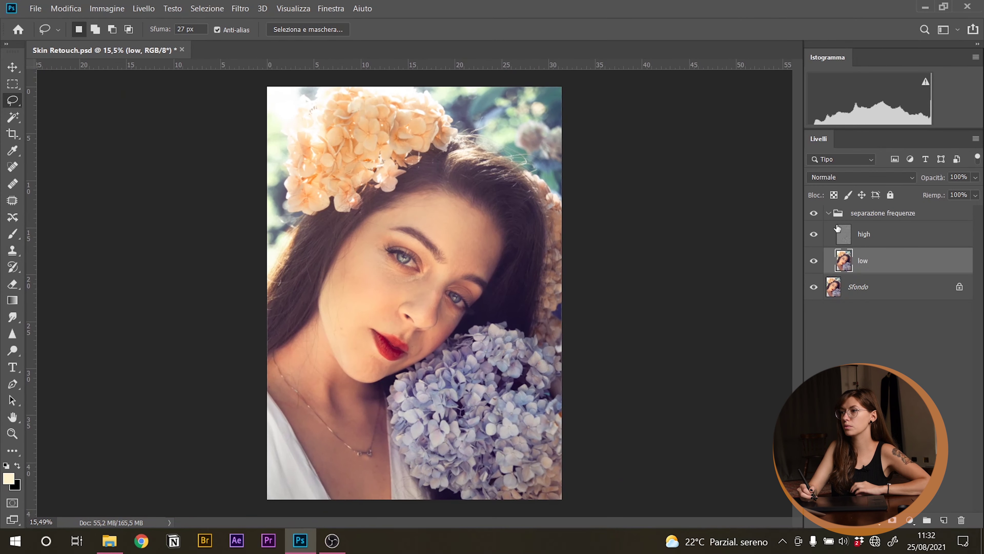
pyautogui.scroll(5, 436, 283)
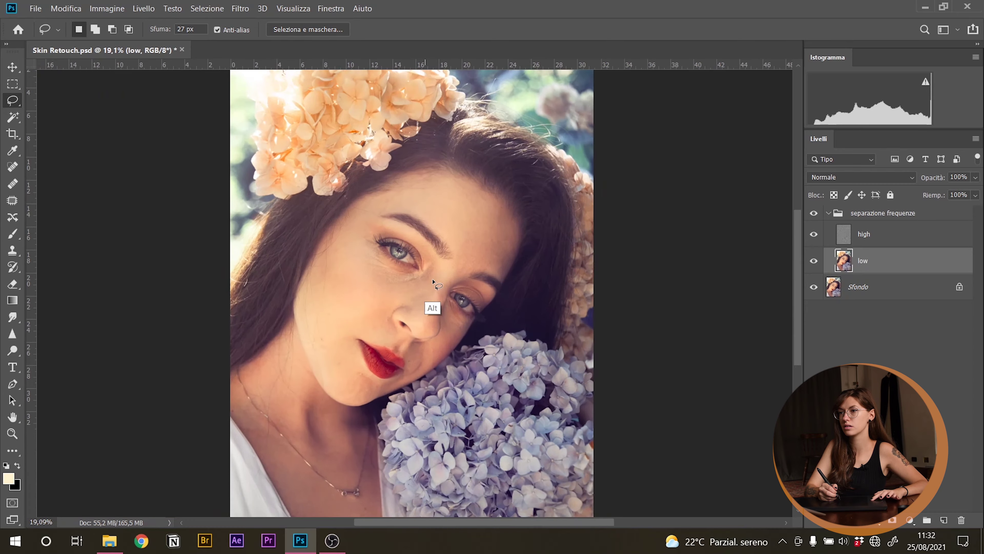
pyautogui.click(814, 212)
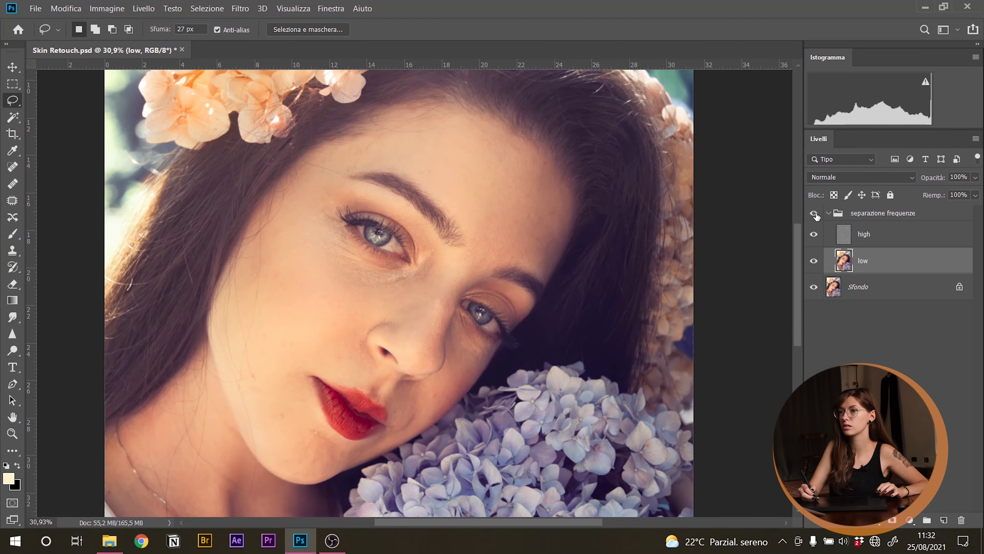
pyautogui.click(815, 214)
pyautogui.click(815, 217)
pyautogui.click(815, 216)
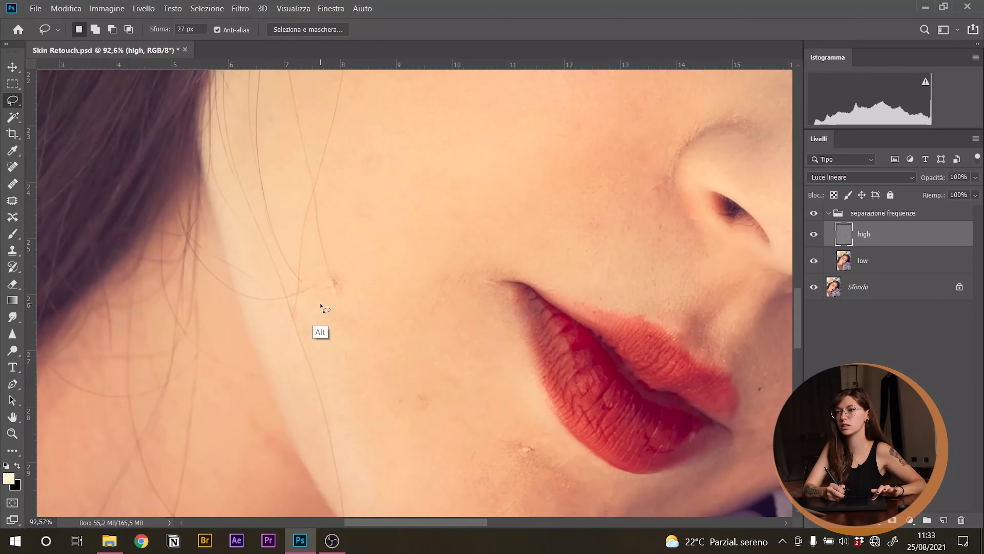
# - Set the Spot Healing Brush to 29 px and heal the blemish on the outer cheek on the high layer
pyautogui.scroll(2, 321, 306)
pyautogui.click(12, 167)
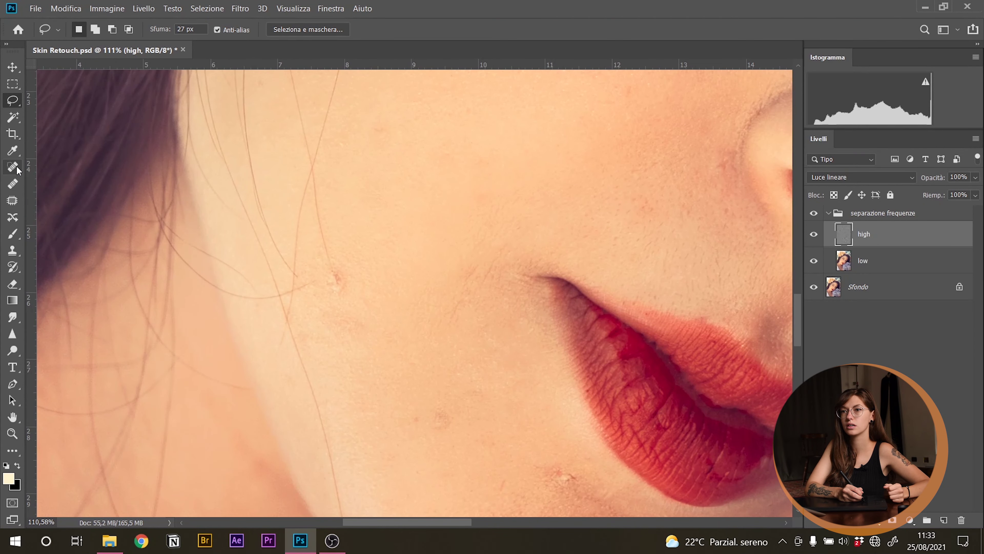
pyautogui.click(93, 29)
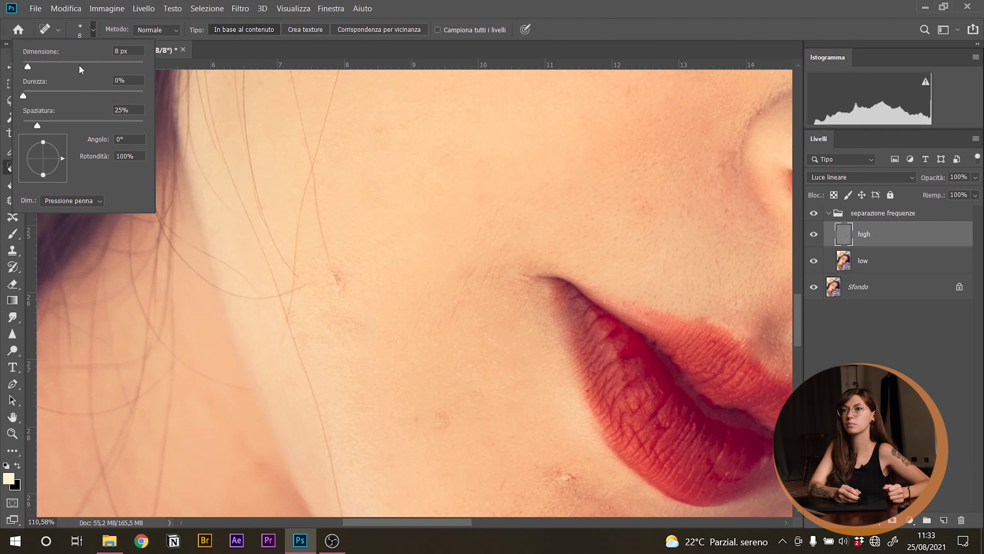
pyautogui.click(39, 65)
pyautogui.click(436, 20)
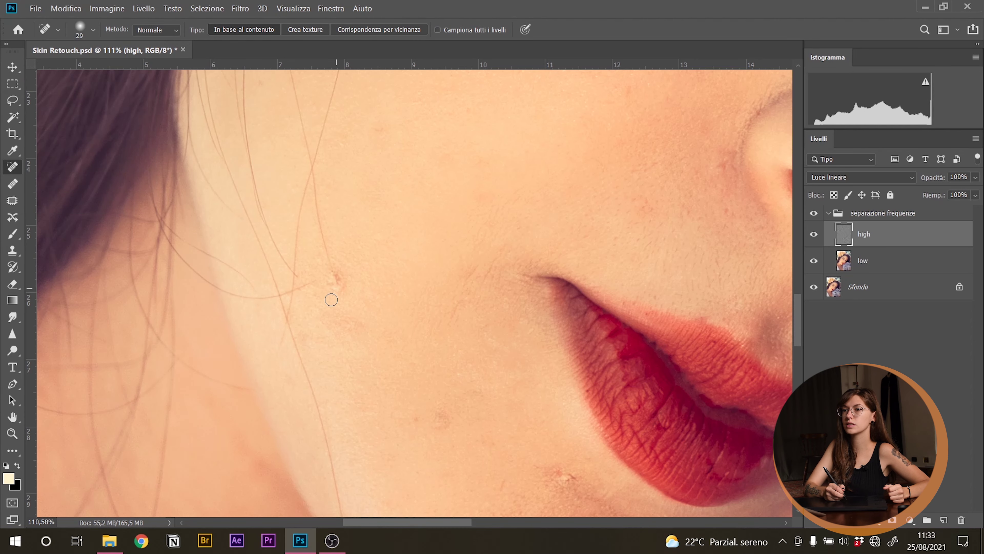
pyautogui.click(339, 279)
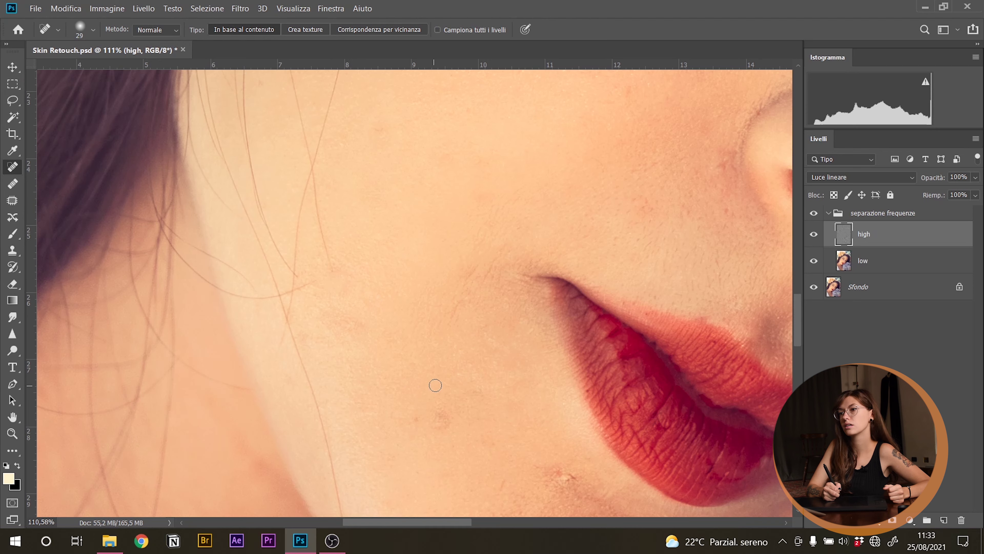
# - Heal the remaining blemishes below the mouth corner and across the cheek with the Spot Healing Brush
pyautogui.moveTo(541, 432); pyautogui.dragTo(498, 324)
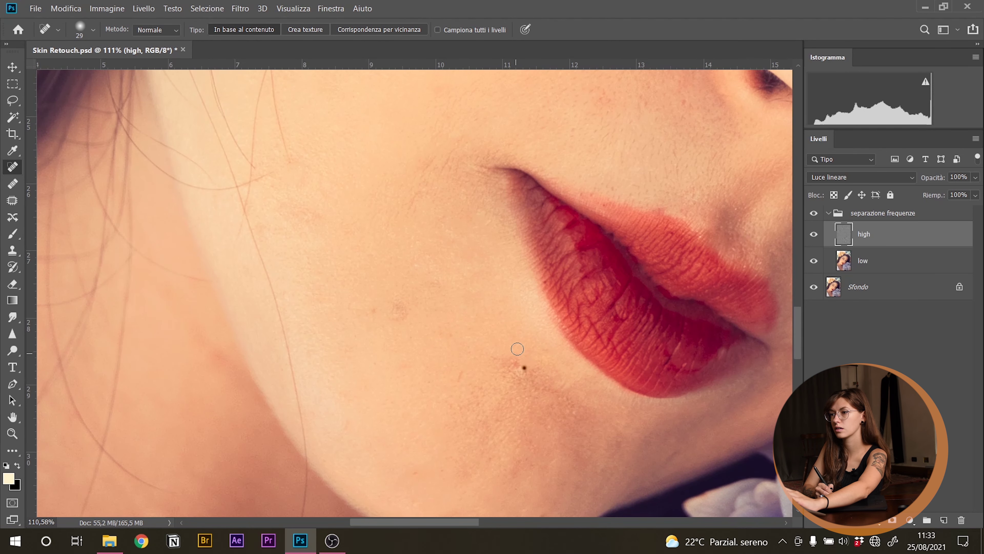
pyautogui.moveTo(566, 425); pyautogui.dragTo(526, 286)
pyautogui.moveTo(500, 305)
pyautogui.mouseDown()
pyautogui.moveTo(457, 394)
pyautogui.moveTo(513, 521)
pyautogui.mouseUp()
pyautogui.moveTo(563, 207); pyautogui.dragTo(554, 371)
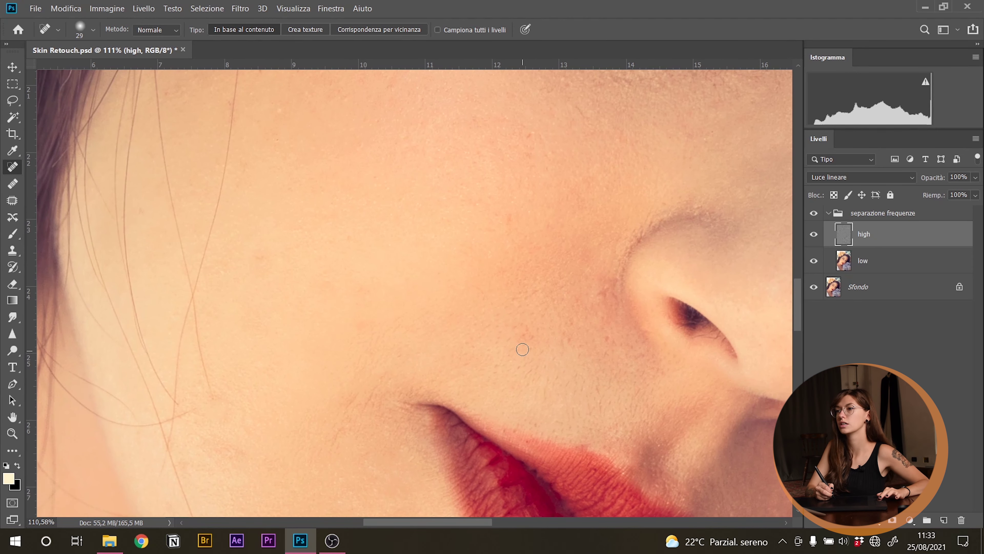
pyautogui.scroll(-3, 522, 350)
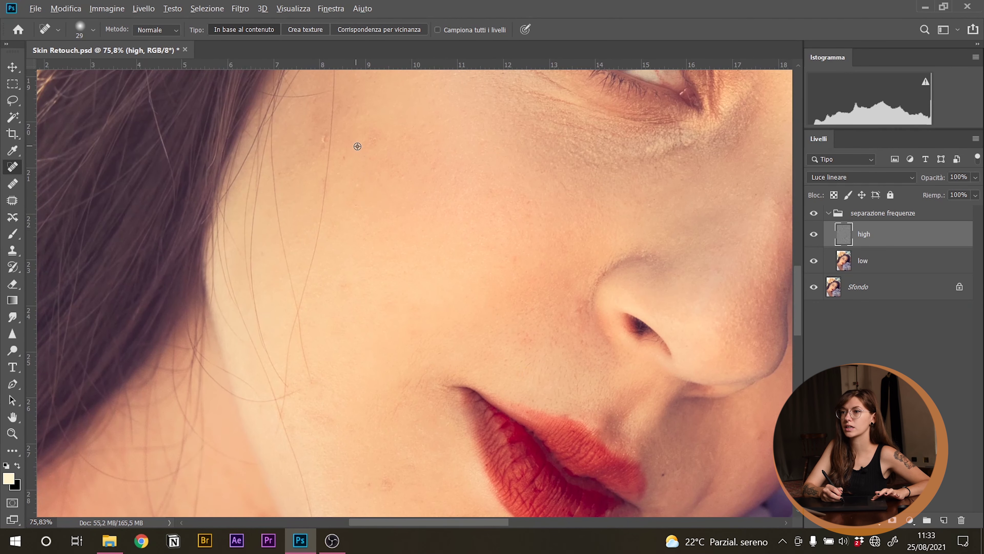
pyautogui.scroll(2, 357, 146)
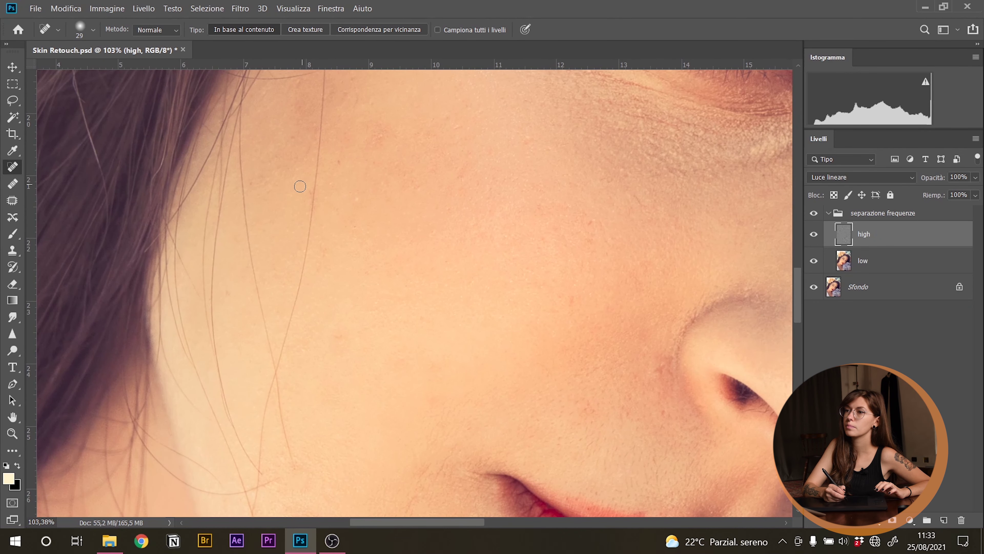
pyautogui.scroll(-2, 438, 278)
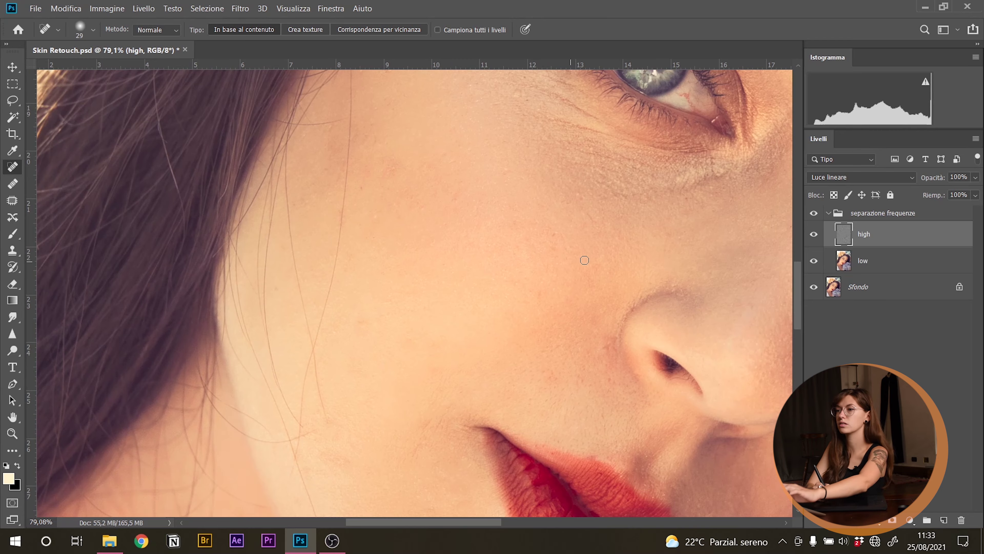
# - Heal the dark spot on the forehead beside the hairline with the Spot Healing Brush
pyautogui.moveTo(577, 272); pyautogui.dragTo(436, 366)
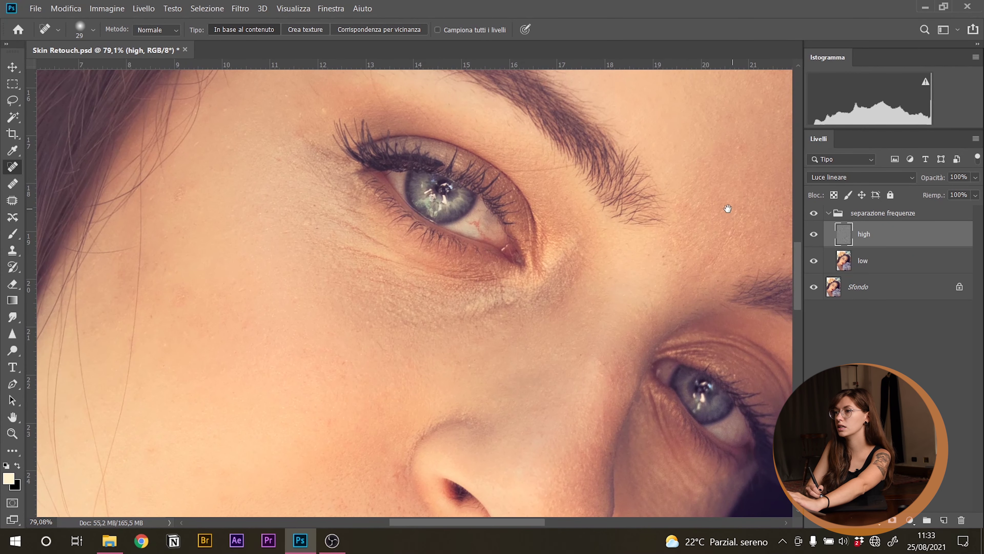
pyautogui.moveTo(734, 213); pyautogui.dragTo(638, 377)
pyautogui.moveTo(726, 274); pyautogui.dragTo(567, 292)
pyautogui.scroll(5, 625, 200)
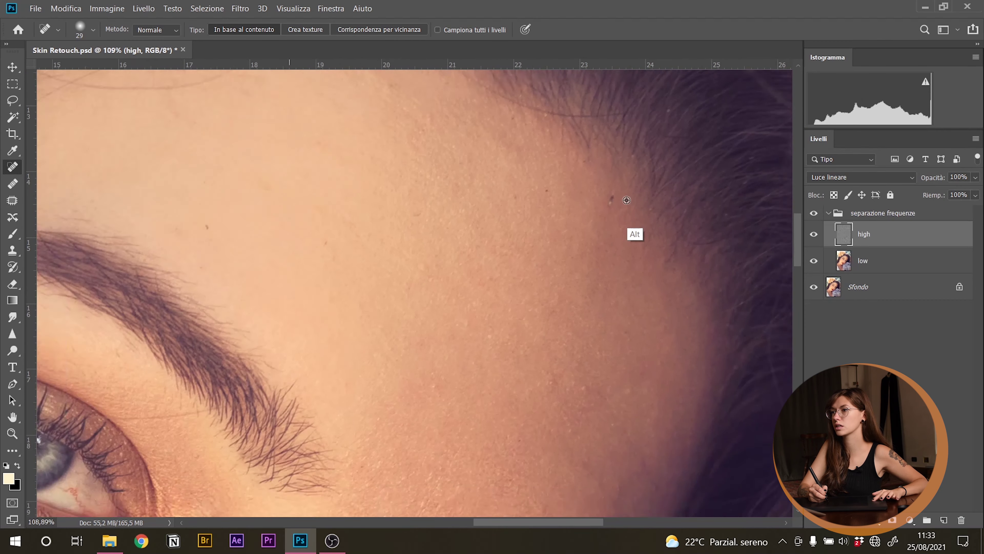
pyautogui.moveTo(611, 190); pyautogui.dragTo(601, 211)
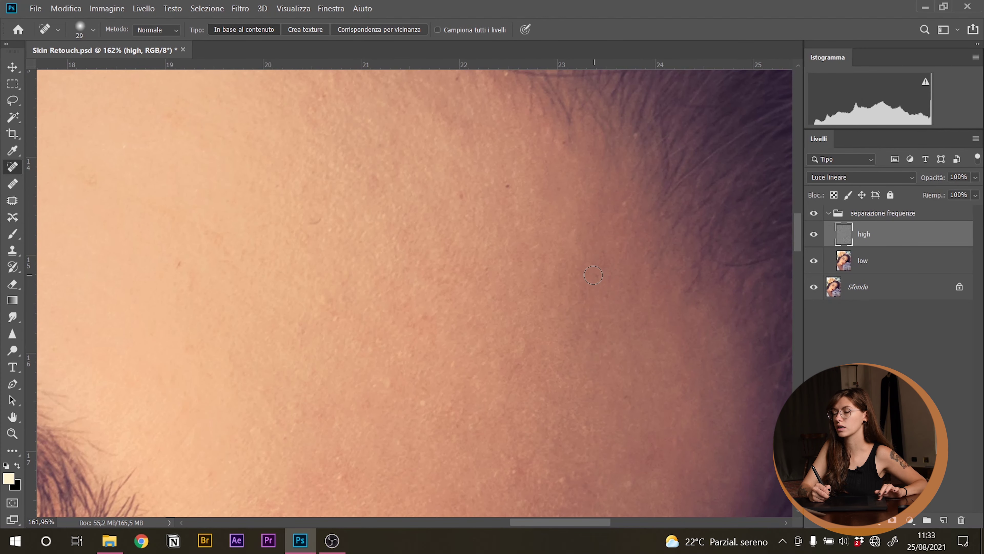
pyautogui.scroll(-5, 593, 275)
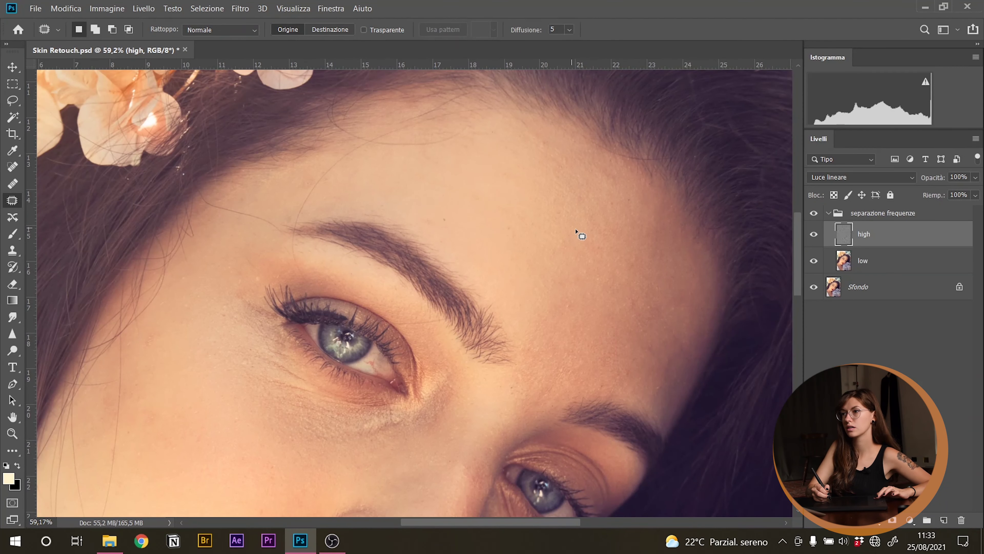
# - Use the Patch tool to replace a small imperfection on the upper forehead with clean nearby skin, and deselect
pyautogui.scroll(3, 578, 231)
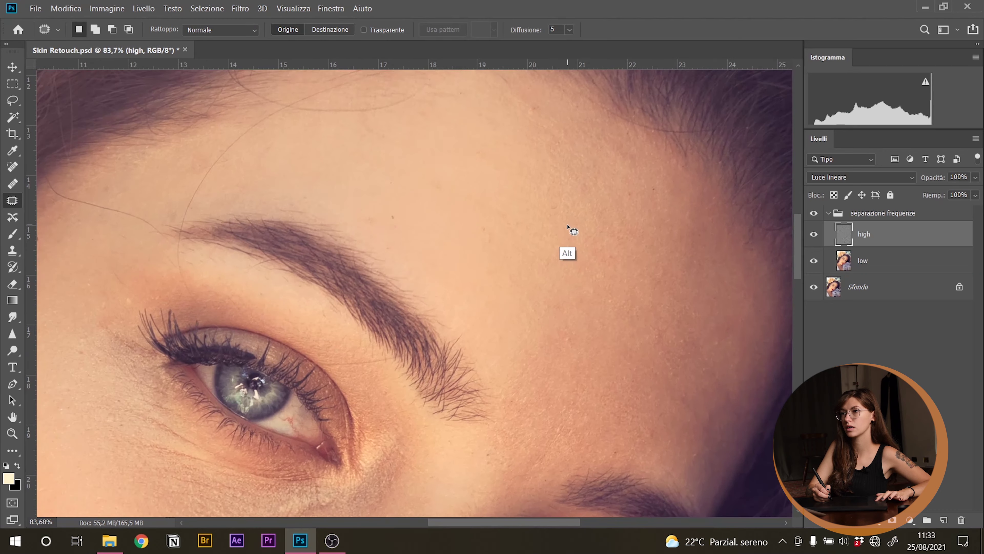
pyautogui.moveTo(577, 178); pyautogui.dragTo(576, 268)
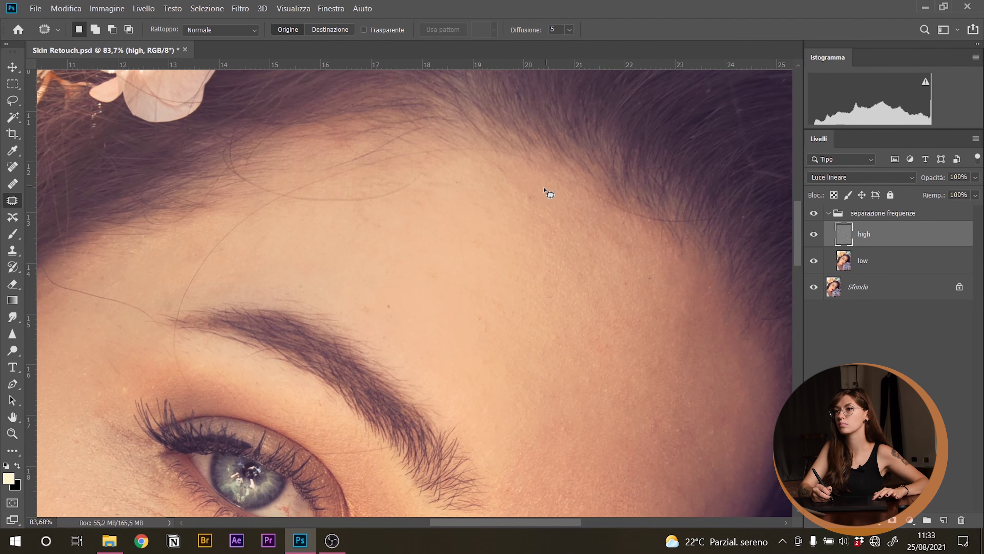
pyautogui.scroll(4, 547, 192)
pyautogui.moveTo(521, 190)
pyautogui.mouseDown()
pyautogui.moveTo(534, 211)
pyautogui.moveTo(522, 189)
pyautogui.mouseUp()
pyautogui.moveTo(524, 201); pyautogui.dragTo(515, 176)
pyautogui.click(547, 220)
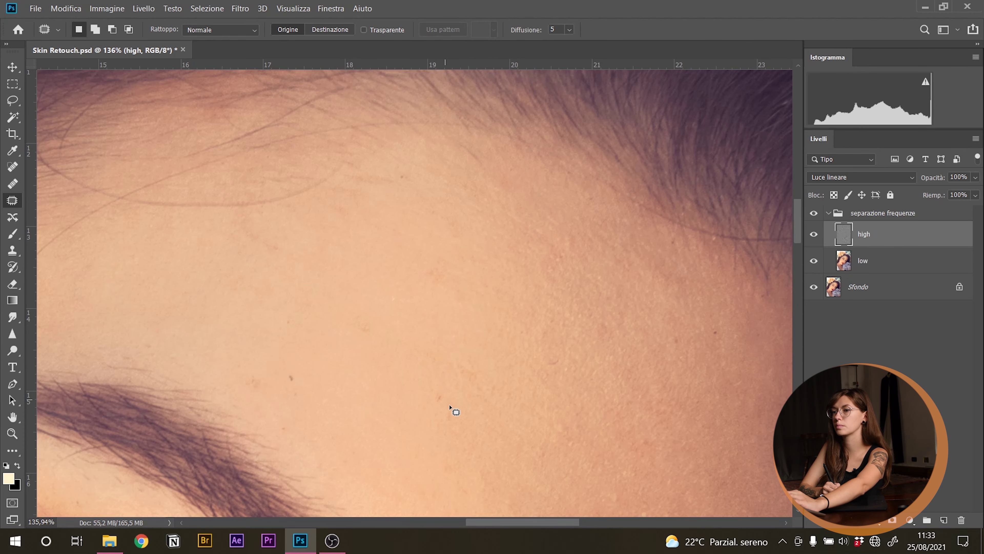
# - Patch the reddish blemish above the eyebrow with clean skin just above it, deselect, and compare the forehead with the group hidden and shown
pyautogui.moveTo(298, 351); pyautogui.dragTo(333, 318)
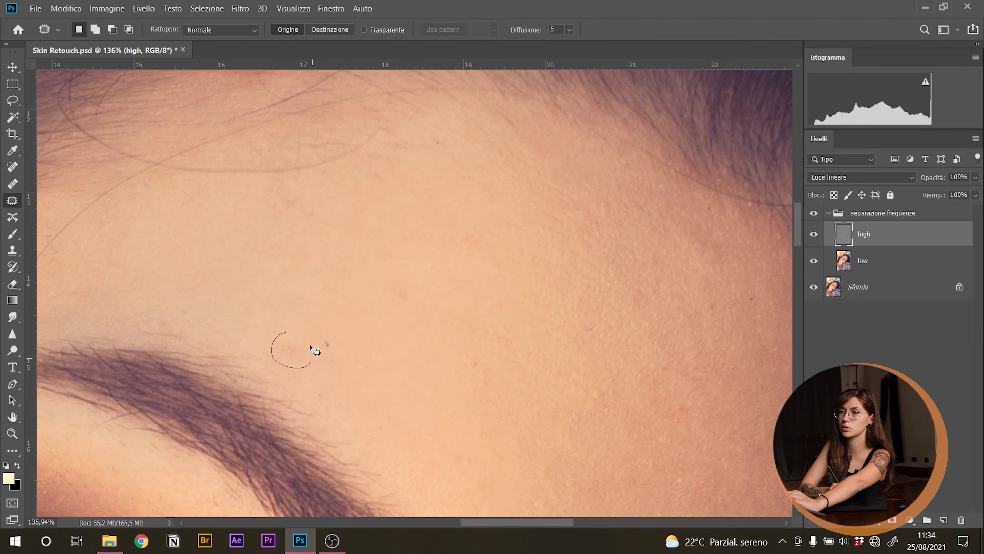
pyautogui.moveTo(313, 353); pyautogui.dragTo(294, 330)
pyautogui.moveTo(309, 385); pyautogui.dragTo(358, 376)
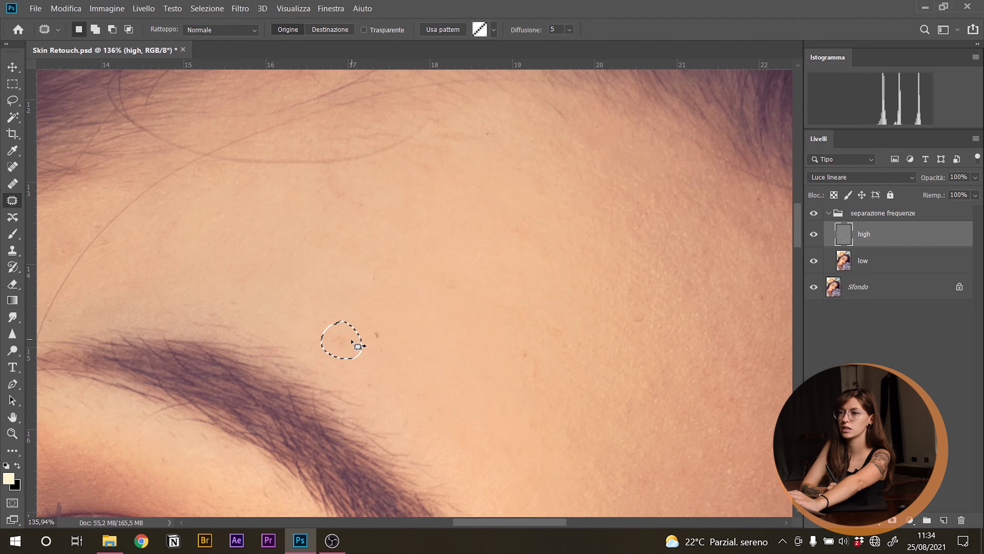
pyautogui.scroll(1, 344, 341)
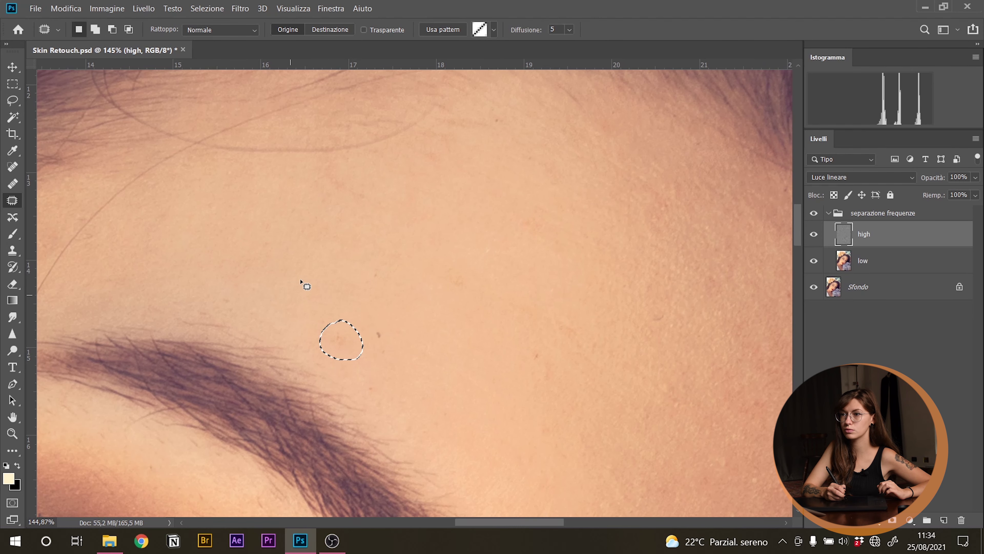
pyautogui.moveTo(322, 311); pyautogui.dragTo(342, 291)
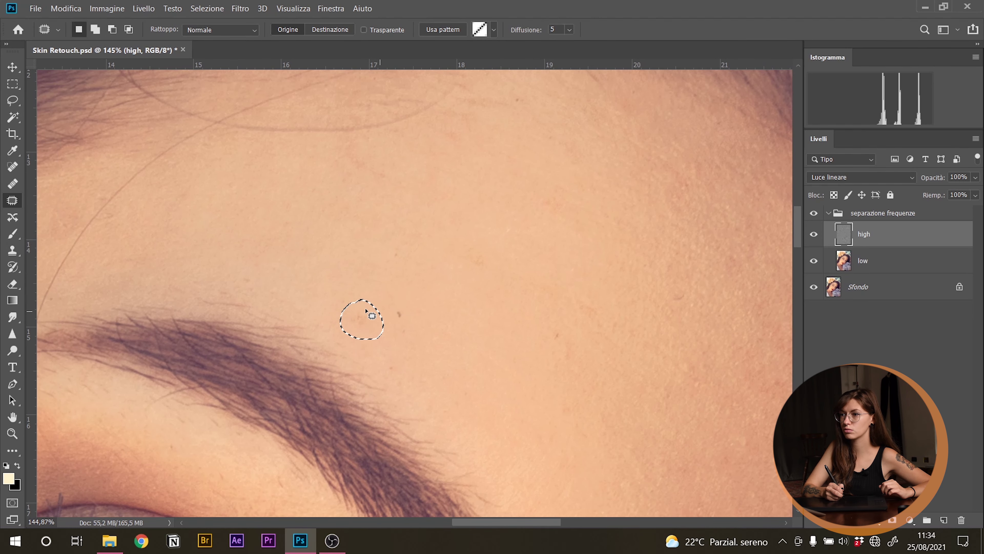
pyautogui.scroll(1, 365, 310)
pyautogui.hscroll(-1, 364, 324)
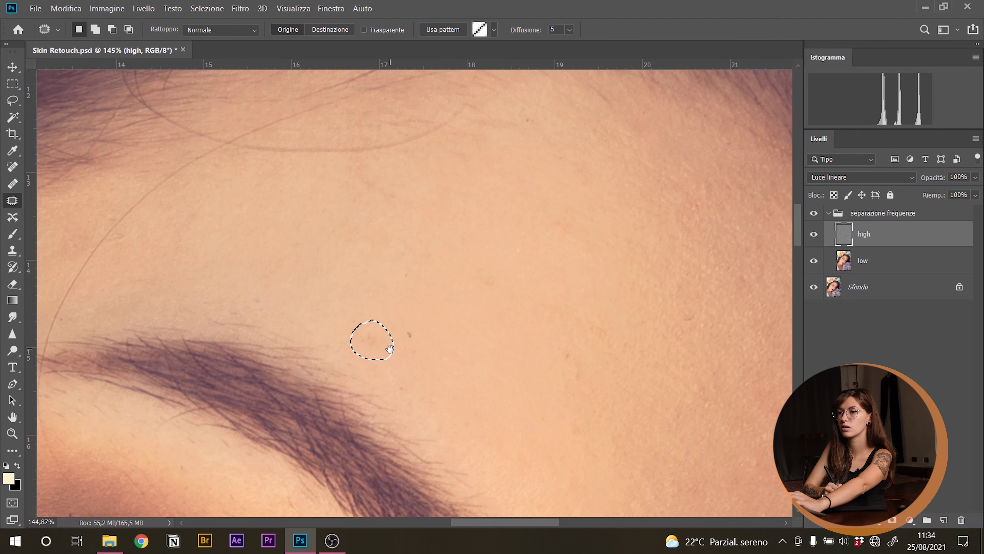
pyautogui.moveTo(403, 361); pyautogui.dragTo(385, 346)
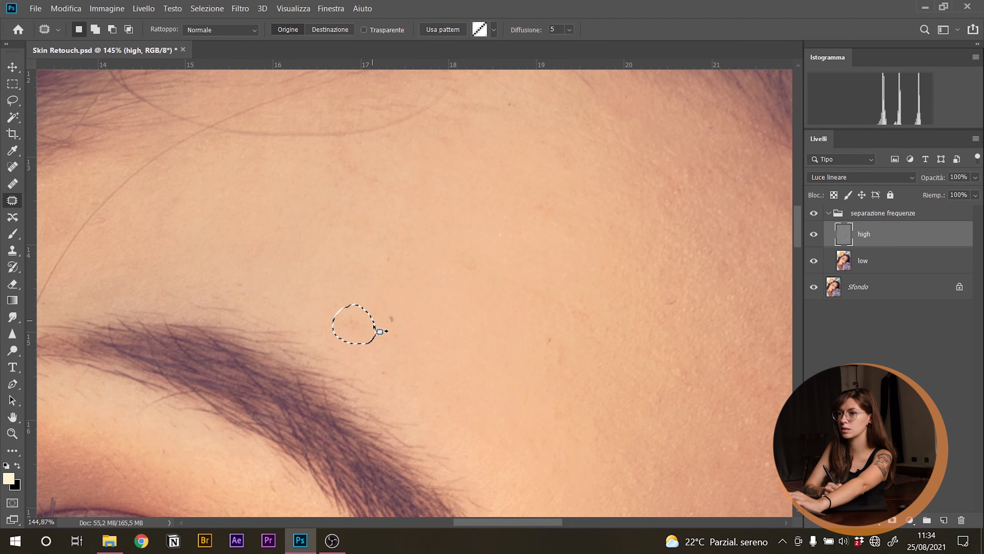
pyautogui.moveTo(734, 294); pyautogui.dragTo(659, 293)
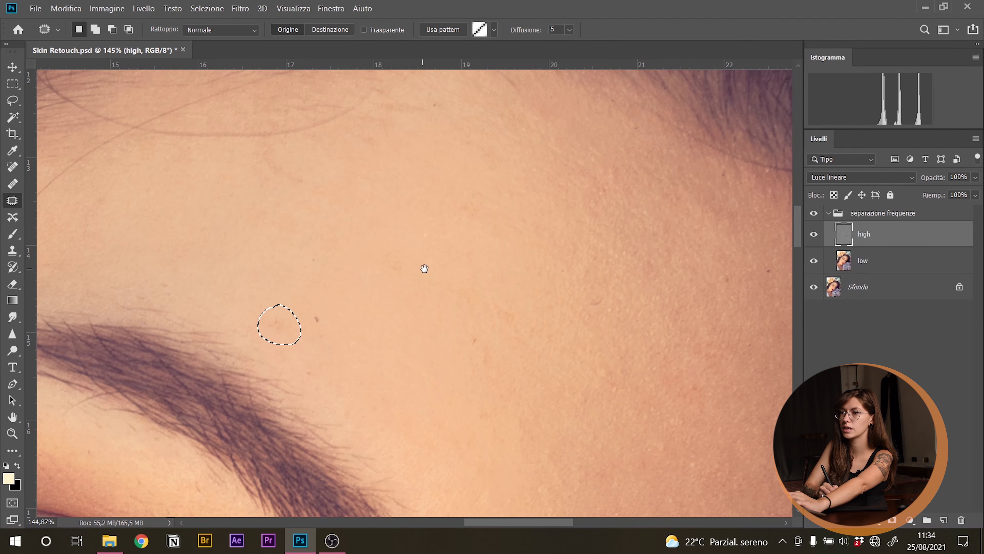
pyautogui.moveTo(424, 268); pyautogui.dragTo(462, 285)
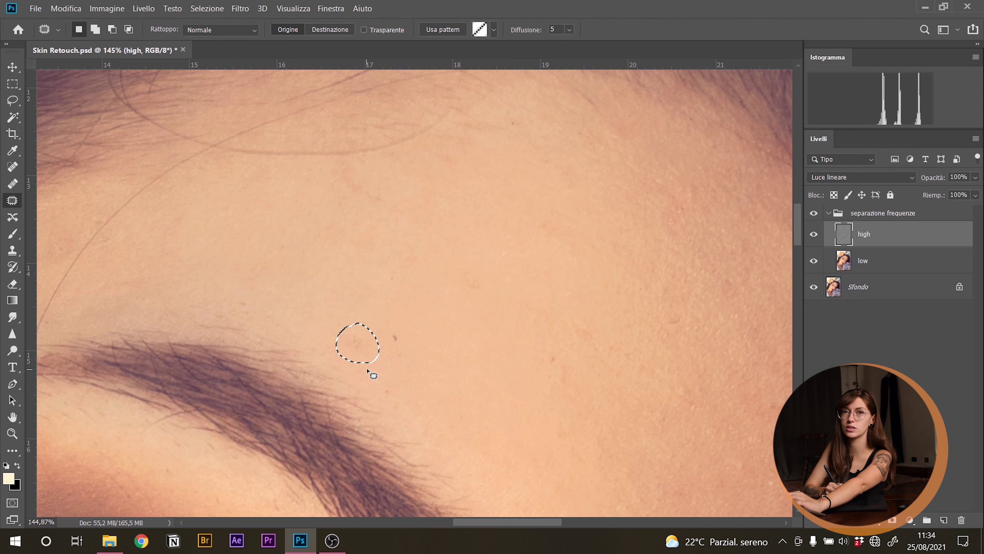
pyautogui.moveTo(360, 343); pyautogui.dragTo(351, 299)
pyautogui.hotkey('ctrl', 'd')
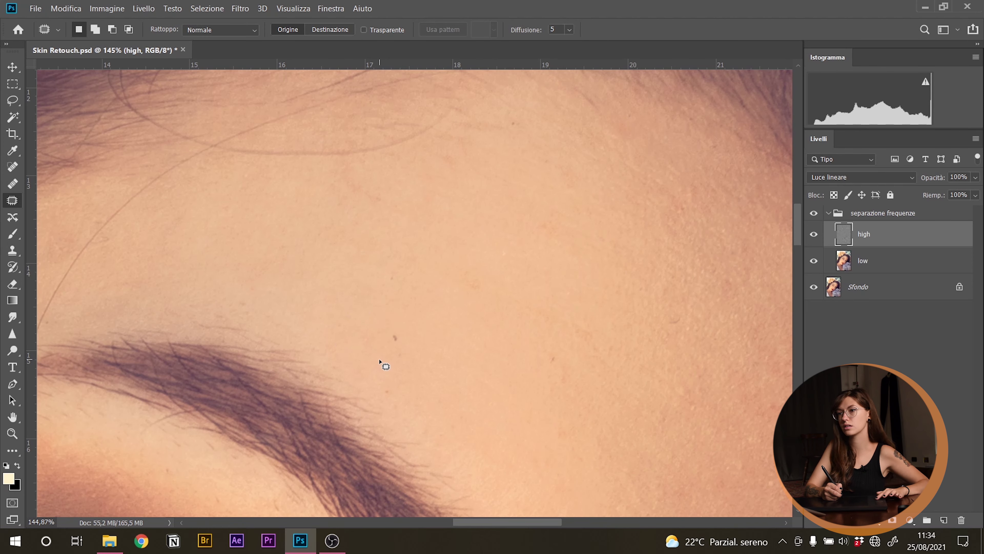
pyautogui.scroll(1, 378, 360)
pyautogui.click(817, 213)
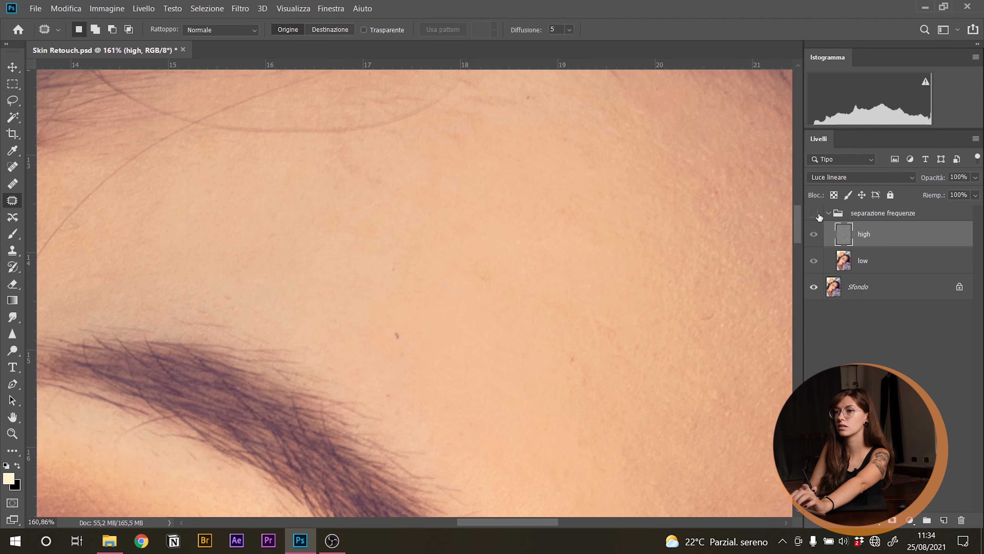
pyautogui.click(815, 214)
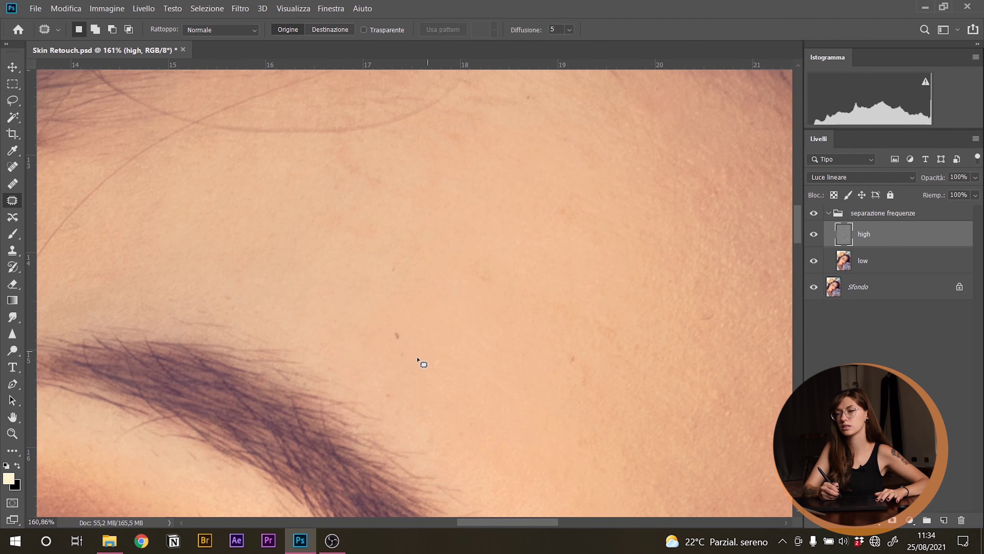
# - Switch to the Clone Stamp tool for the wrinkled skin under the eye and set its flow to 15%
pyautogui.scroll(-5, 422, 355)
pyautogui.scroll(-3, 437, 402)
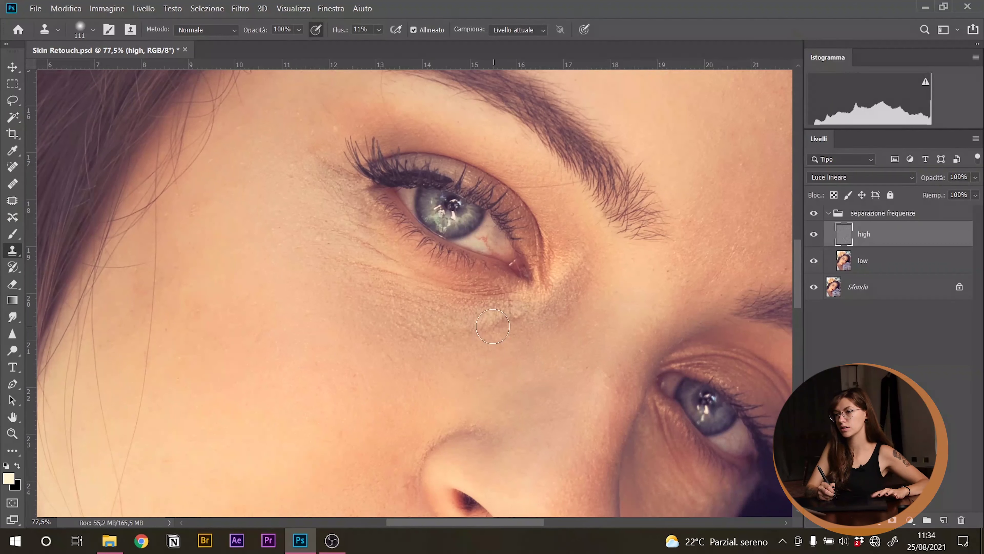
pyautogui.press('alt')
pyautogui.keyDown('alt'); pyautogui.click(494, 325); pyautogui.keyUp('alt')
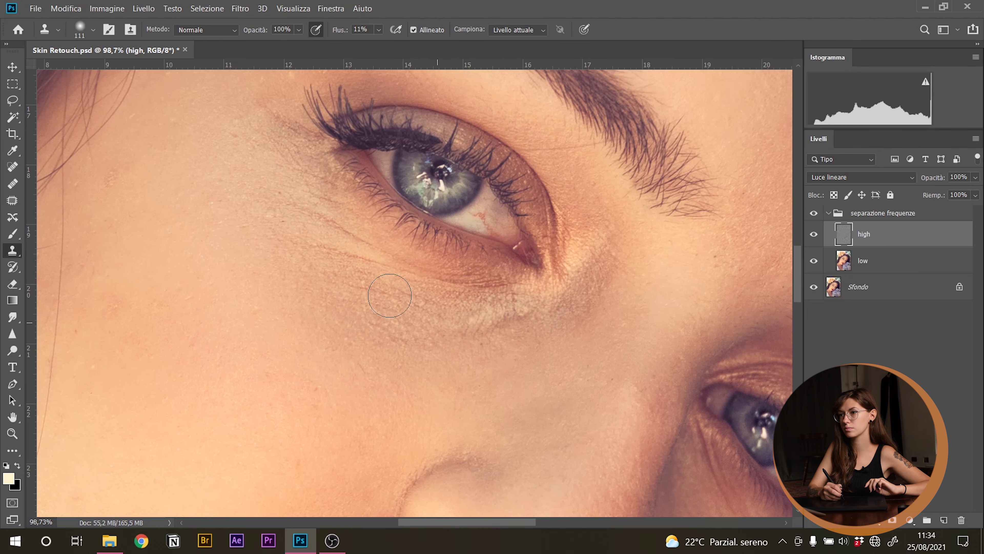
pyautogui.scroll(-10, 488, 329)
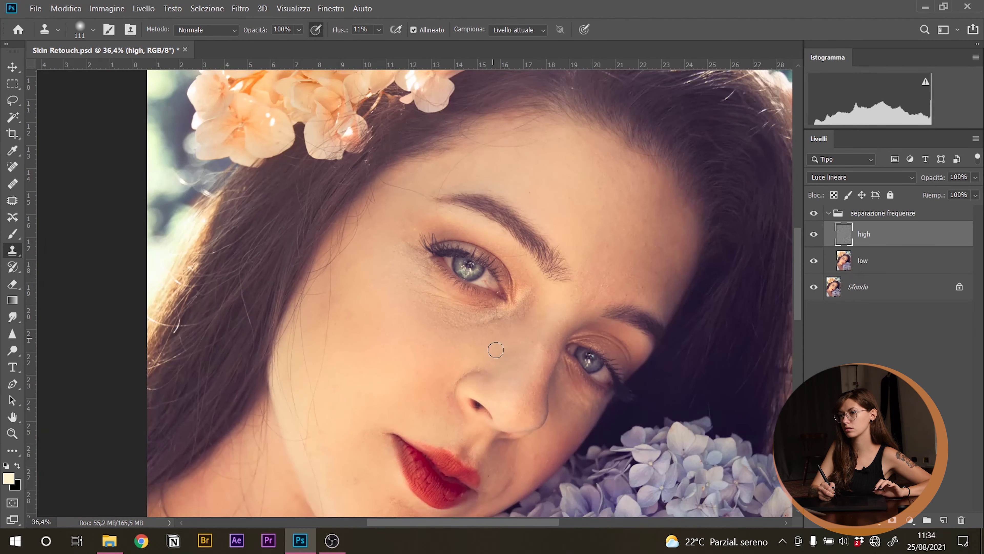
pyautogui.scroll(-2, 499, 350)
pyautogui.scroll(12, 499, 350)
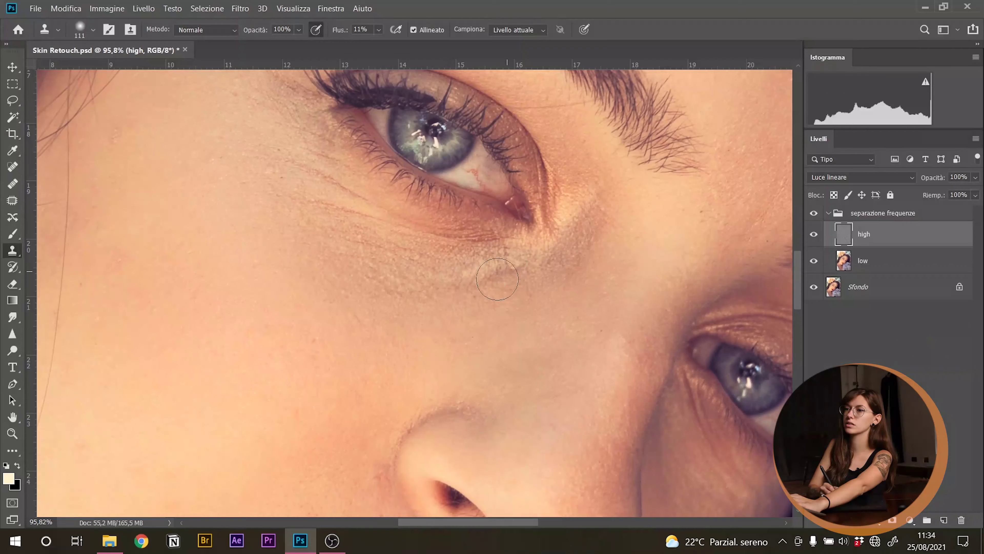
pyautogui.scroll(1, 404, 311)
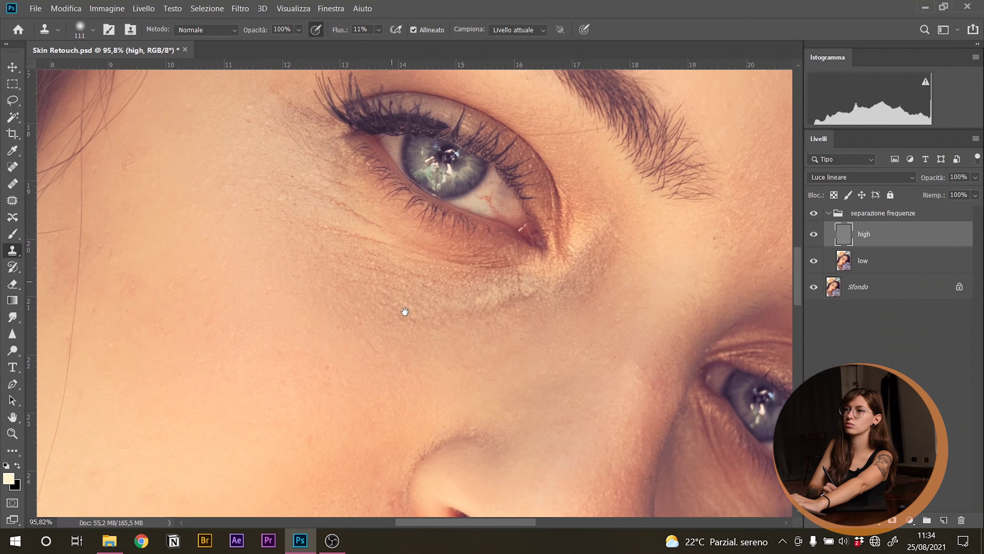
pyautogui.moveTo(405, 287); pyautogui.dragTo(414, 308)
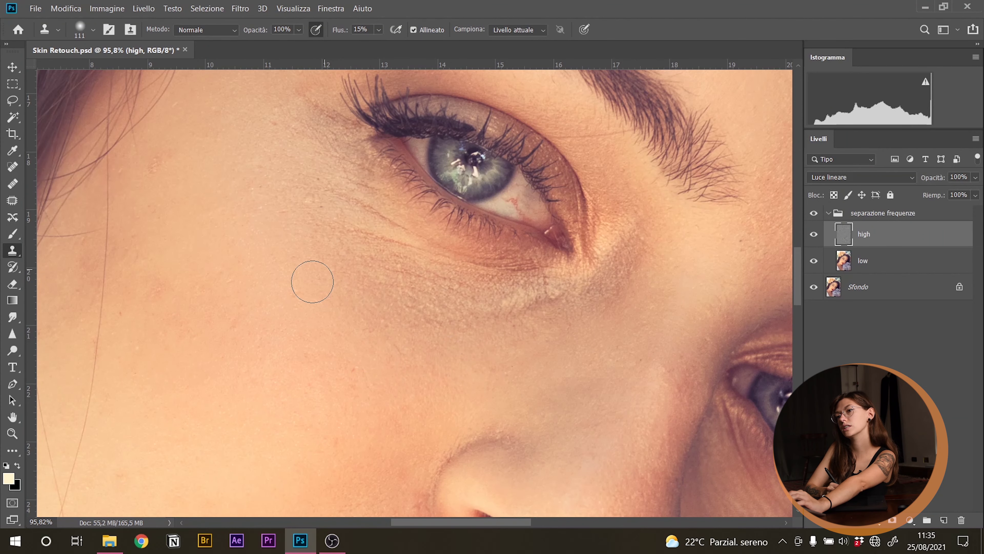
pyautogui.moveTo(347, 356)
pyautogui.mouseDown()
pyautogui.moveTo(341, 319)
pyautogui.moveTo(336, 335)
pyautogui.mouseUp()
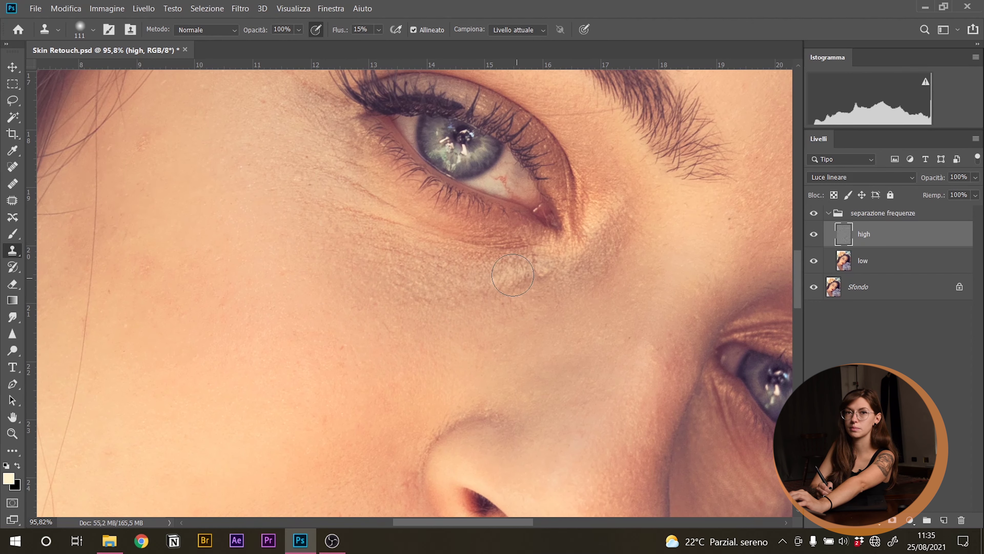
# - Sample smooth cheek skin and clone it softly over the lines under the eye, from the outer to the inner corner
pyautogui.press('alt')
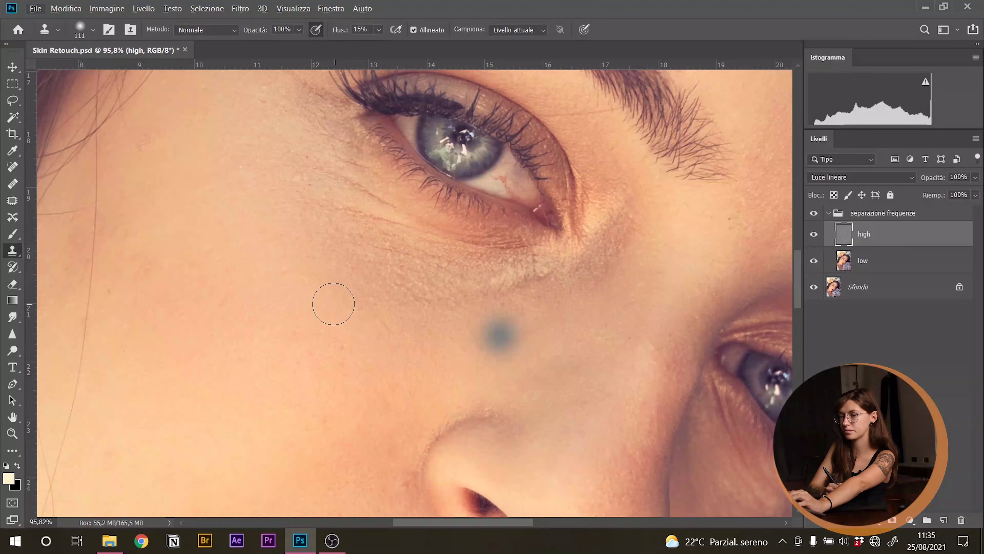
pyautogui.keyDown('alt'); pyautogui.click(314, 301); pyautogui.keyUp('alt')
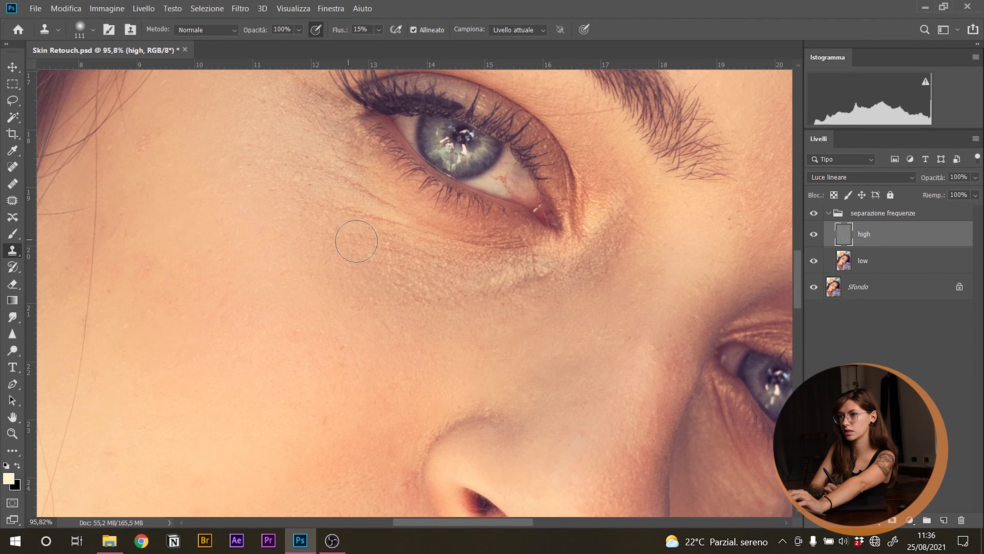
pyautogui.moveTo(341, 230)
pyautogui.mouseDown()
pyautogui.moveTo(359, 245)
pyautogui.moveTo(321, 208)
pyautogui.mouseUp()
pyautogui.moveTo(354, 255)
pyautogui.mouseDown()
pyautogui.moveTo(397, 283)
pyautogui.moveTo(420, 294)
pyautogui.mouseUp()
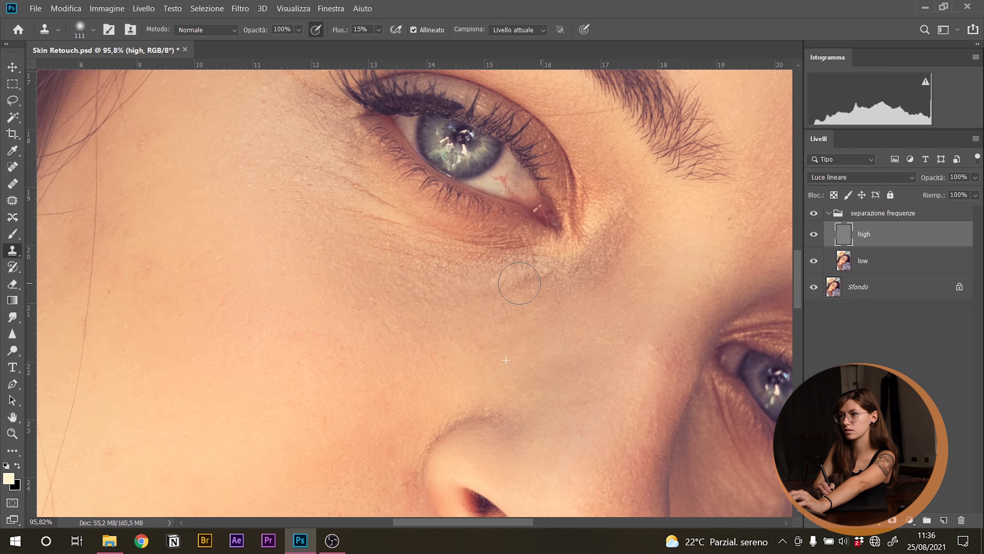
pyautogui.moveTo(604, 267); pyautogui.dragTo(619, 235)
pyautogui.moveTo(465, 251); pyautogui.dragTo(437, 252)
pyautogui.moveTo(378, 279); pyautogui.dragTo(444, 301)
pyautogui.moveTo(290, 136)
pyautogui.mouseDown()
pyautogui.moveTo(331, 114)
pyautogui.moveTo(293, 95)
pyautogui.mouseUp()
pyautogui.moveTo(445, 310); pyautogui.dragTo(332, 274)
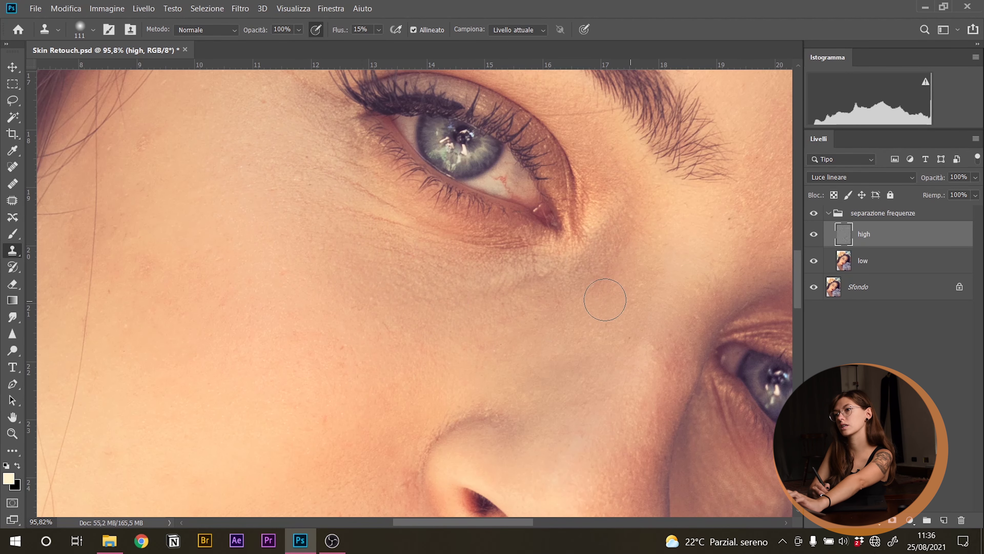
pyautogui.moveTo(576, 288); pyautogui.dragTo(568, 306)
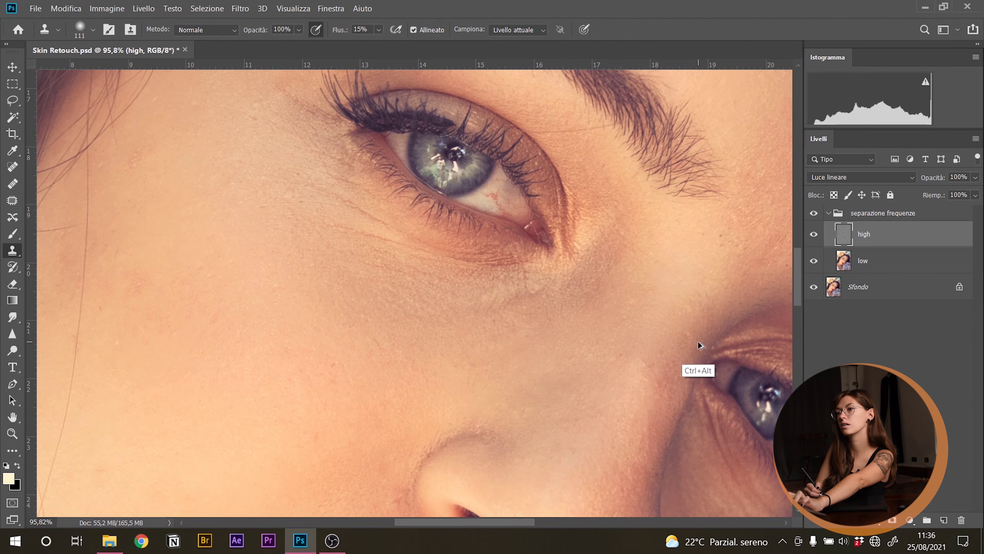
# - Undo the last clone stroke, patch the rough skin below the inner eye corner with smoother skin beneath it, and deselect
pyautogui.scroll(-8, 533, 322)
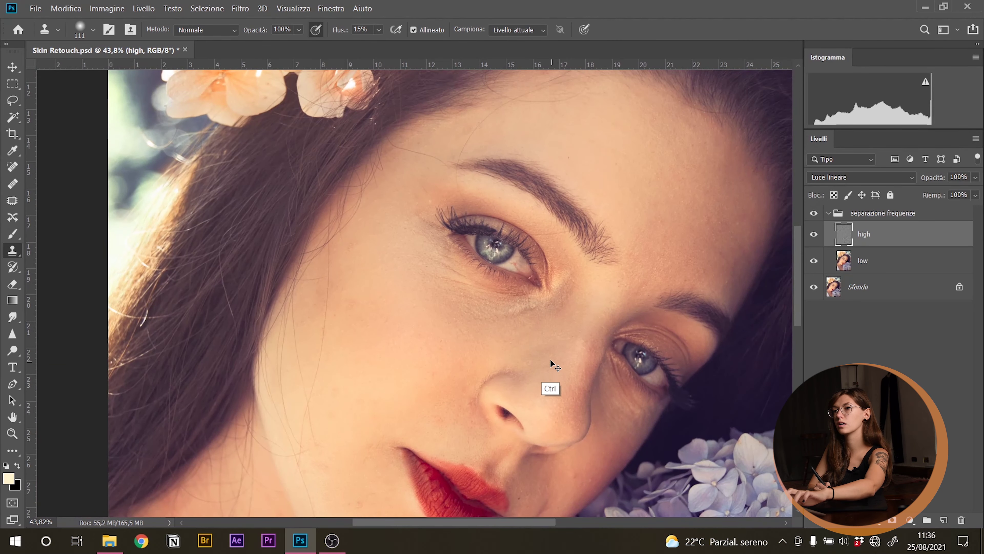
pyautogui.scroll(12, 531, 335)
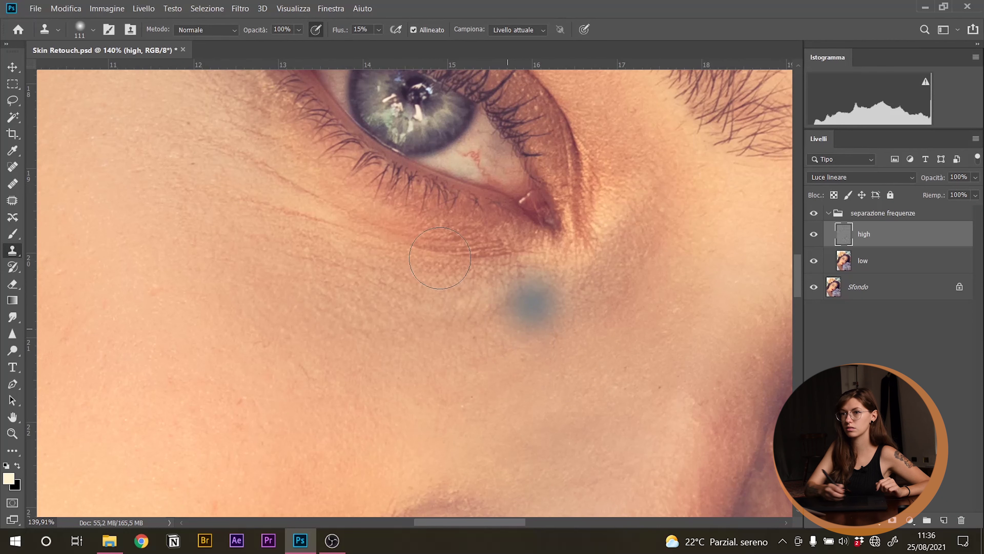
pyautogui.hotkey('ctrl', 'z')
pyautogui.click(12, 202)
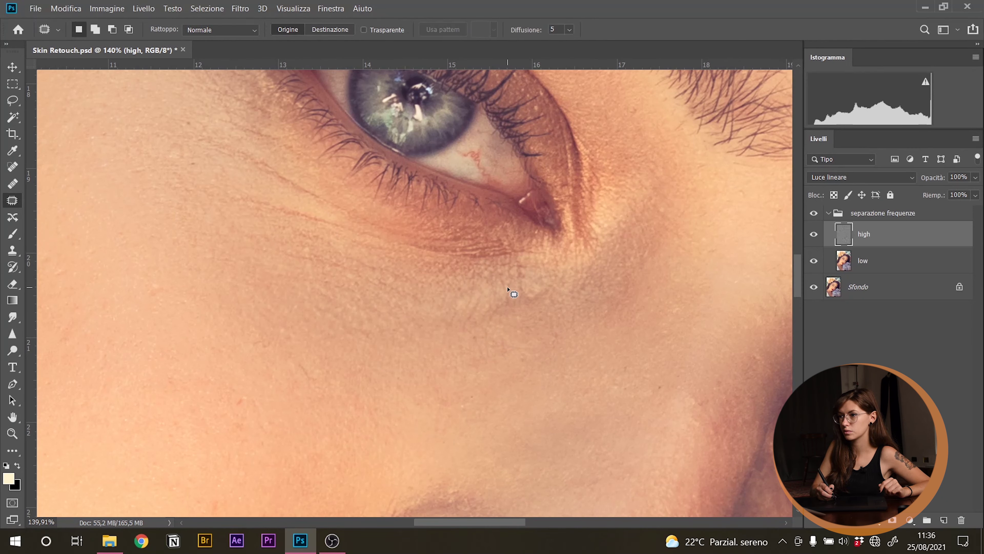
pyautogui.moveTo(559, 291); pyautogui.dragTo(515, 285)
pyautogui.moveTo(511, 322); pyautogui.dragTo(541, 378)
pyautogui.hotkey('ctrl', 'd')
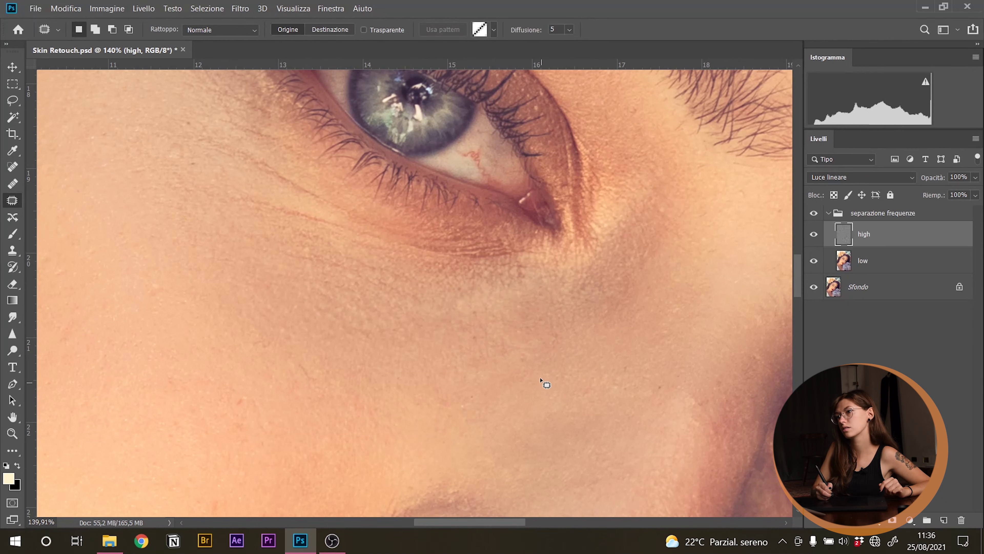
# - Patch the remaining uneven texture under the eye with nearby skin, deselect, and check the area from farther out
pyautogui.moveTo(462, 292)
pyautogui.mouseDown()
pyautogui.moveTo(446, 287)
pyautogui.moveTo(477, 287)
pyautogui.moveTo(539, 317)
pyautogui.mouseUp()
pyautogui.hotkey('ctrl', 'd')
pyautogui.hotkey('ctrl', 'd')
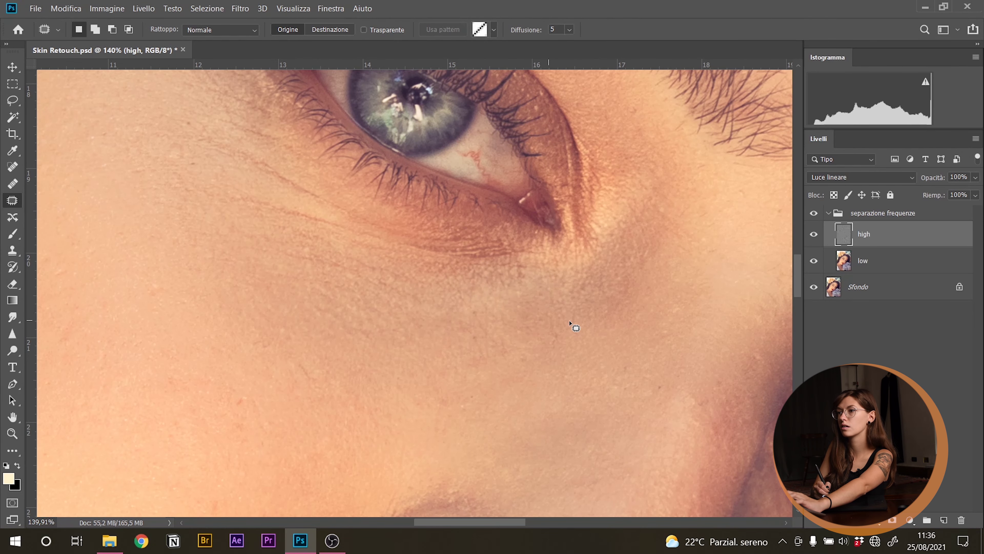
pyautogui.moveTo(561, 350); pyautogui.dragTo(552, 312)
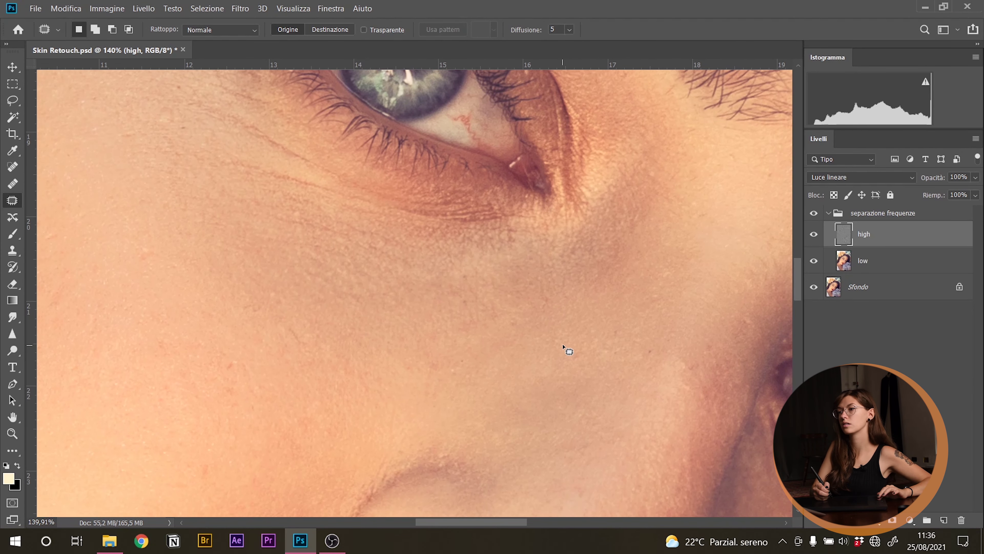
pyautogui.scroll(-8, 565, 346)
pyautogui.scroll(-3, 566, 346)
pyautogui.scroll(-3, 570, 357)
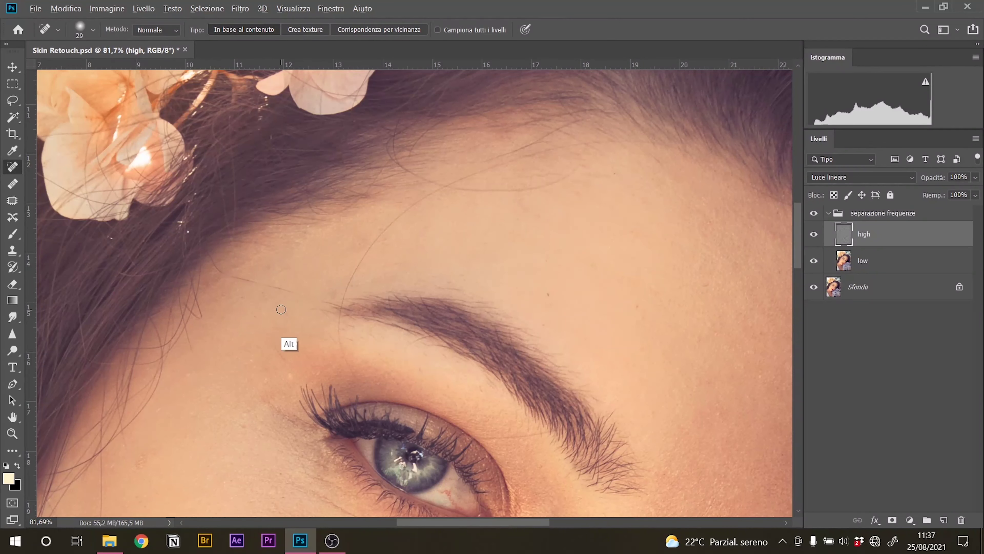
# - Patch the small mark near the eyebrow's outer end and the dark spot above the eyebrow with clean forehead skin, and deselect
pyautogui.scroll(1, 290, 342)
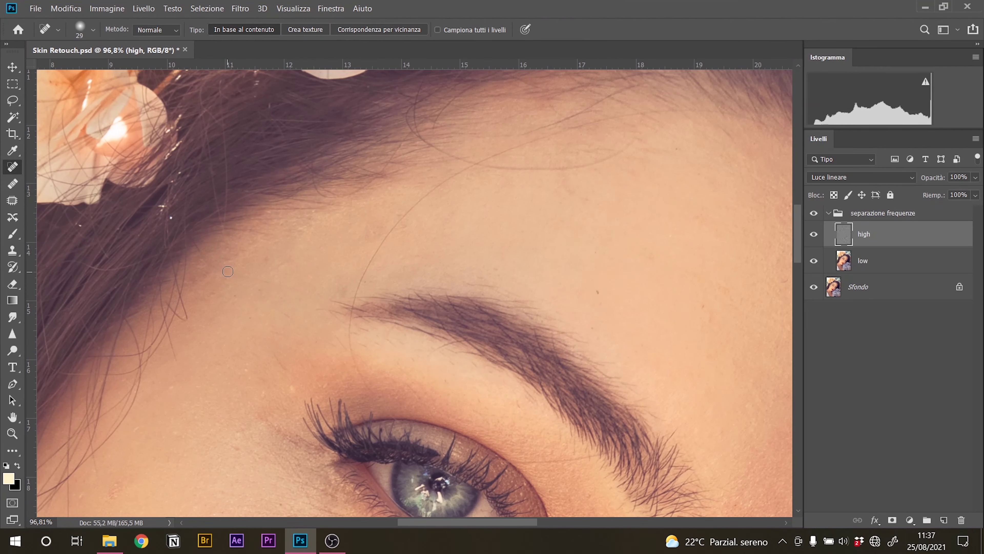
pyautogui.click(14, 203)
pyautogui.moveTo(340, 293); pyautogui.dragTo(341, 288)
pyautogui.hotkey('ctrl', 'd')
pyautogui.scroll(3, 613, 291)
pyautogui.moveTo(551, 305); pyautogui.dragTo(543, 298)
pyautogui.moveTo(541, 305); pyautogui.dragTo(480, 283)
pyautogui.hotkey('ctrl', 'd')
pyautogui.moveTo(570, 270); pyautogui.dragTo(547, 336)
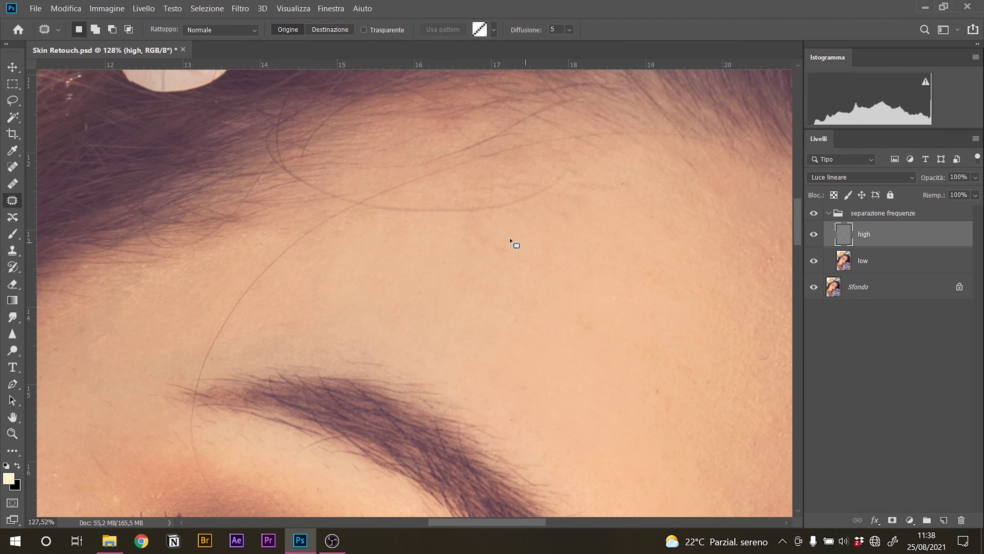
# - Set the Clone Stamp's flow to 5% and even out the skin texture across the forehead and between the eyebrows
pyautogui.click(340, 30)
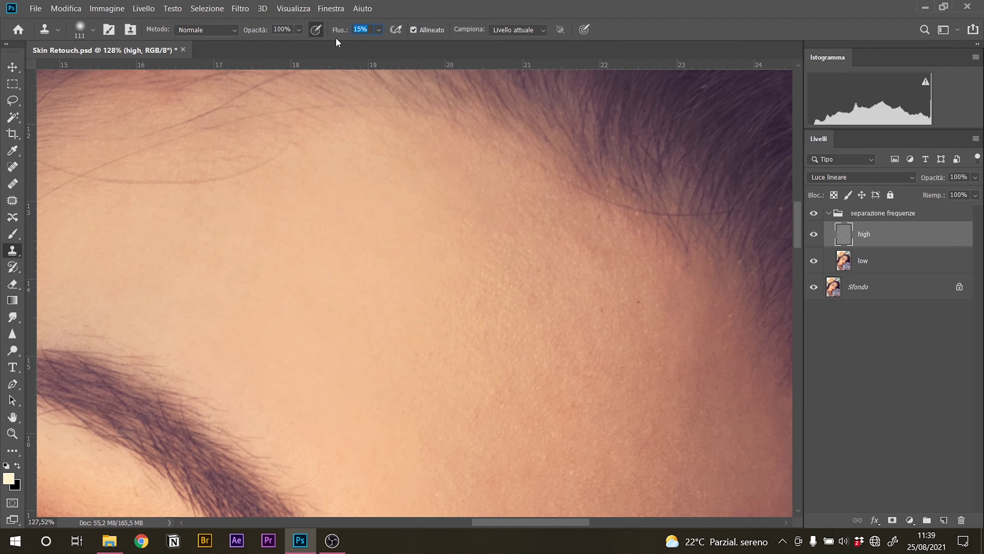
pyautogui.write('5')
pyautogui.press('Return')
pyautogui.moveTo(395, 336); pyautogui.dragTo(394, 232)
pyautogui.click(403, 377)
pyautogui.moveTo(403, 377); pyautogui.dragTo(395, 427)
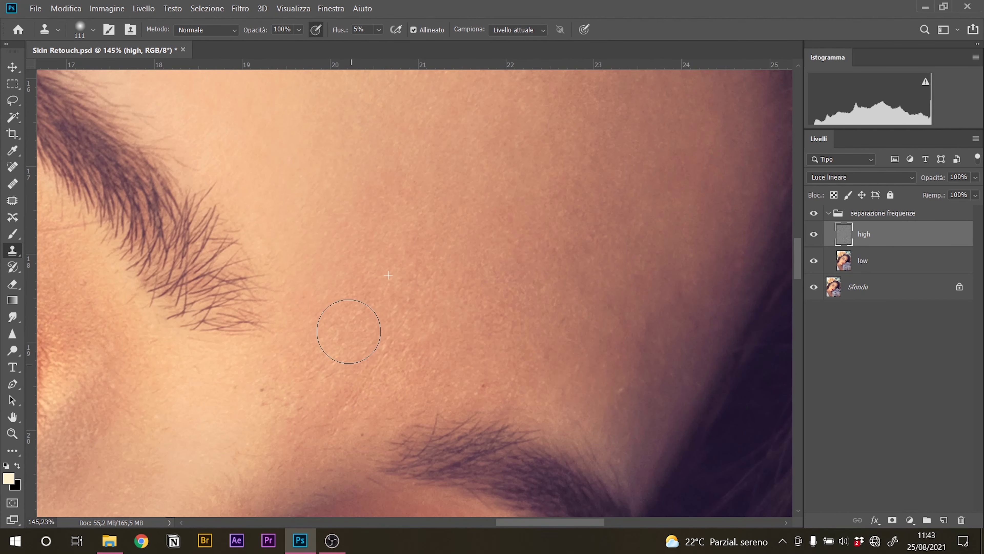
pyautogui.moveTo(349, 331); pyautogui.dragTo(434, 268)
# - Heal the small spots around the eyebrows and patch the stray hair crossing the forehead
pyautogui.press('j')
pyautogui.moveTo(576, 359); pyautogui.dragTo(578, 364)
pyautogui.moveTo(275, 387)
pyautogui.mouseDown()
pyautogui.moveTo(274, 396)
pyautogui.moveTo(384, 343)
pyautogui.moveTo(553, 291)
pyautogui.mouseUp()
pyautogui.moveTo(610, 425); pyautogui.dragTo(551, 334)
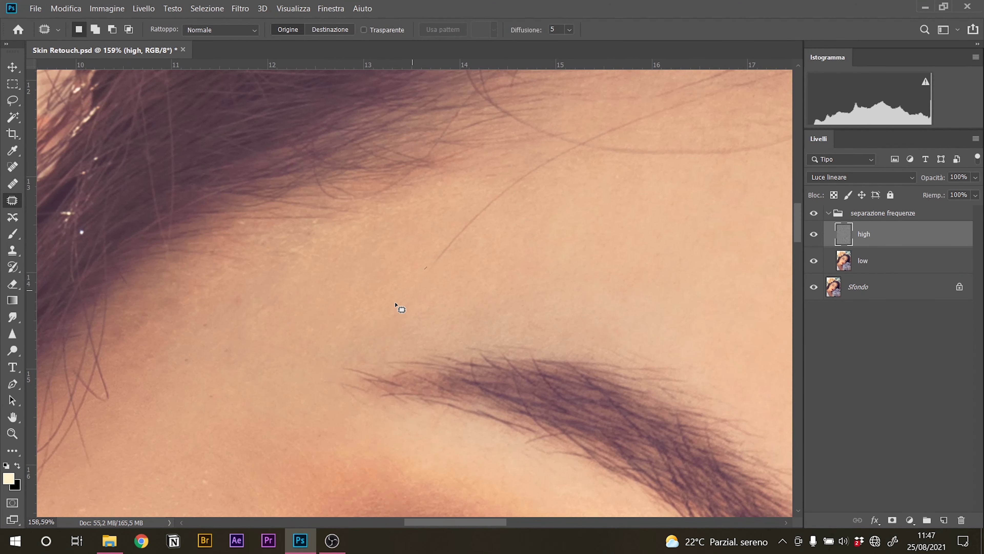
pyautogui.moveTo(483, 213)
pyautogui.mouseDown()
pyautogui.moveTo(509, 217)
pyautogui.moveTo(459, 235)
pyautogui.mouseUp()
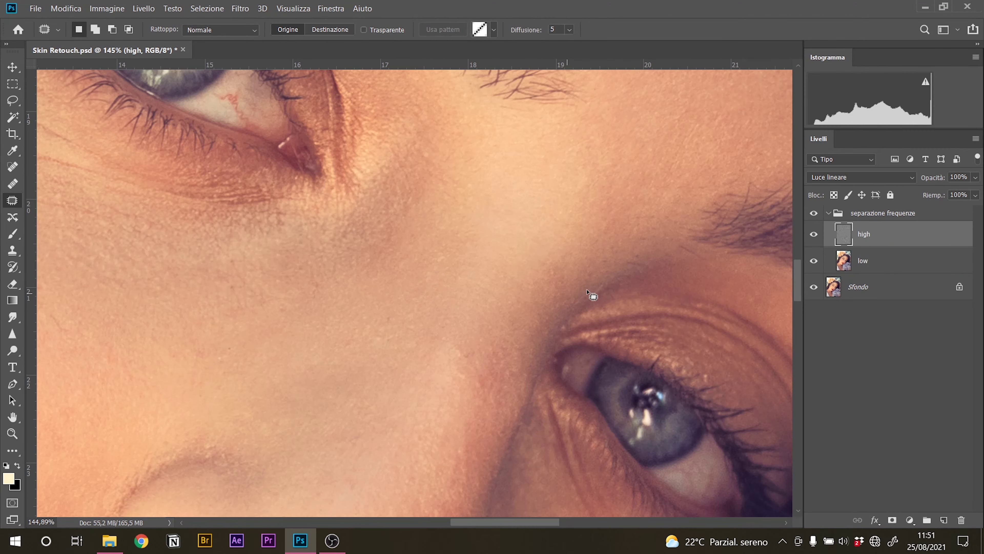
# - Patch the small marks on the bridge of the nose and on the cheek beside the hair
pyautogui.moveTo(477, 345); pyautogui.dragTo(472, 326)
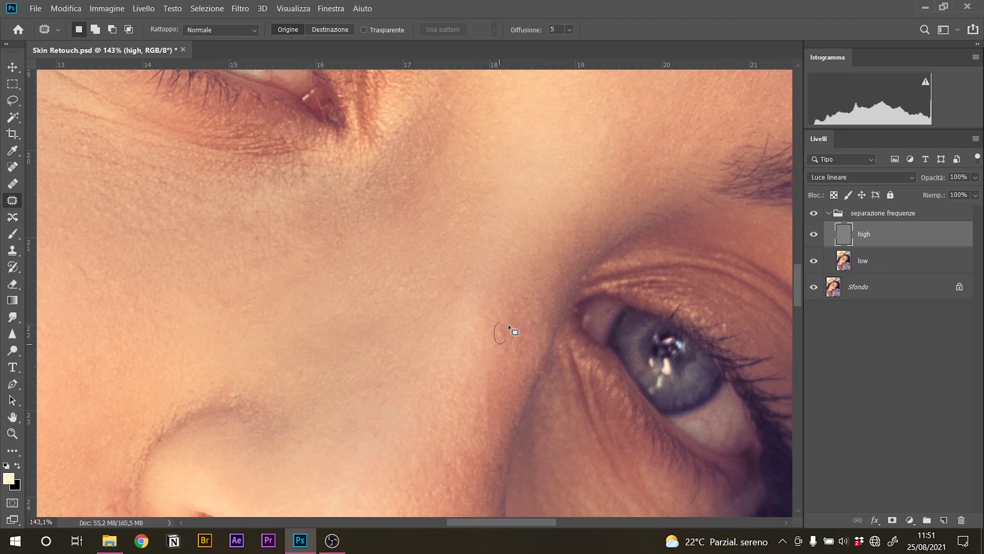
pyautogui.moveTo(510, 330); pyautogui.dragTo(466, 209)
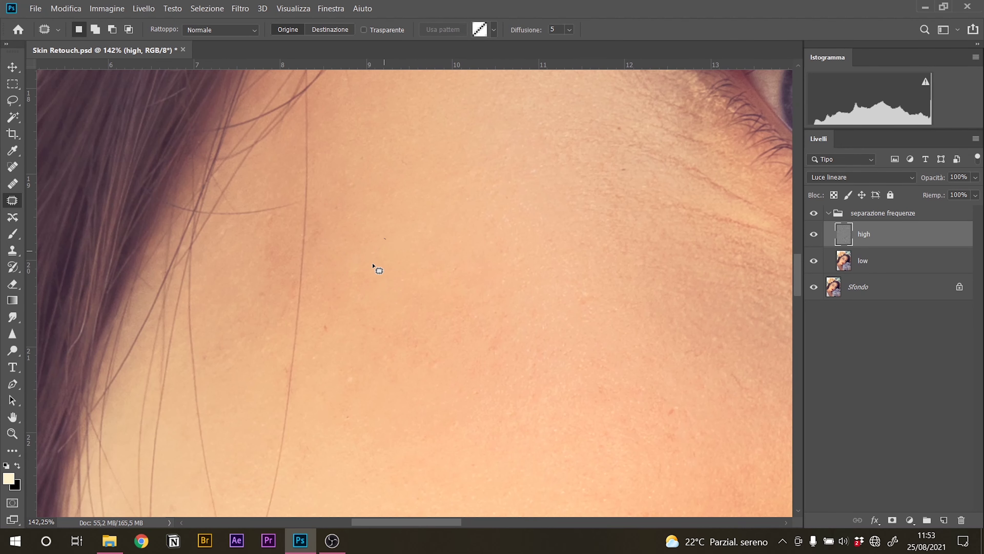
pyautogui.moveTo(374, 267); pyautogui.dragTo(378, 248)
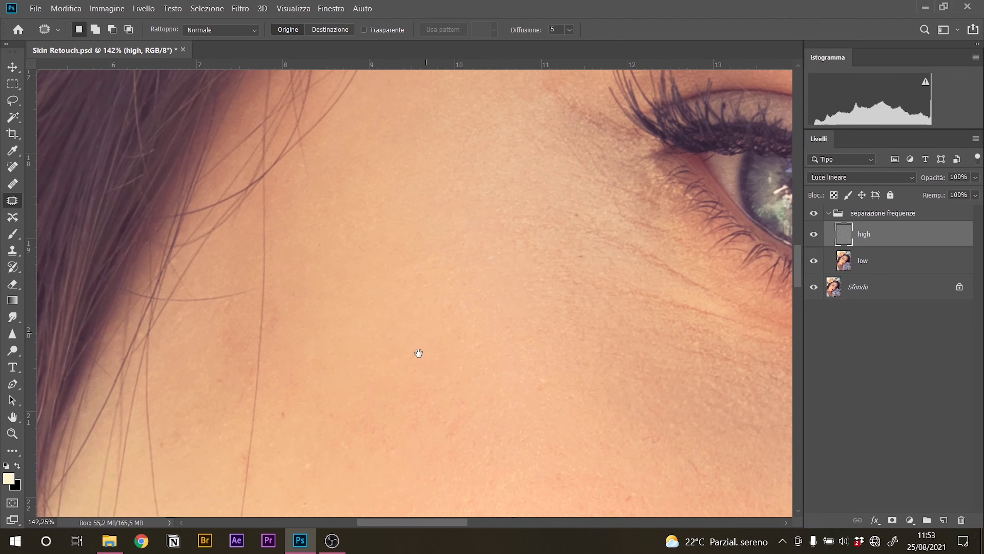
pyautogui.press('s')
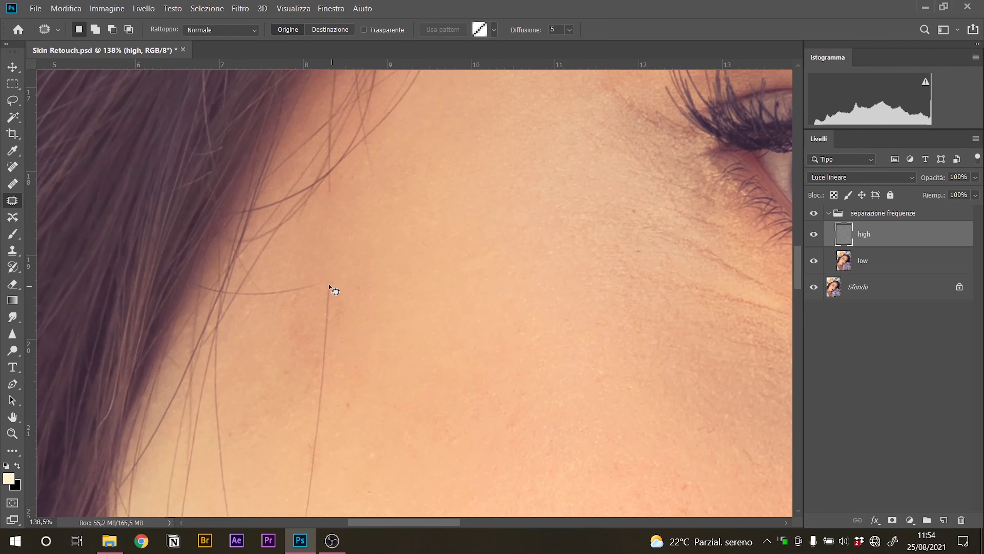
# - Remove the stray hairs falling over the upper cheek by patching them section by section with adjacent clean skin
pyautogui.moveTo(330, 286); pyautogui.dragTo(332, 289)
pyautogui.moveTo(334, 309)
pyautogui.mouseDown()
pyautogui.moveTo(355, 305)
pyautogui.moveTo(374, 282)
pyautogui.mouseUp()
pyautogui.hotkey('ctrl', 'd')
pyautogui.moveTo(349, 252); pyautogui.dragTo(346, 254)
pyautogui.moveTo(323, 257); pyautogui.dragTo(327, 259)
pyautogui.hotkey('ctrl', 'd')
pyautogui.moveTo(401, 291); pyautogui.dragTo(432, 212)
pyautogui.moveTo(373, 283); pyautogui.dragTo(384, 244)
pyautogui.moveTo(382, 285); pyautogui.dragTo(402, 272)
pyautogui.hotkey('ctrl', 'd')
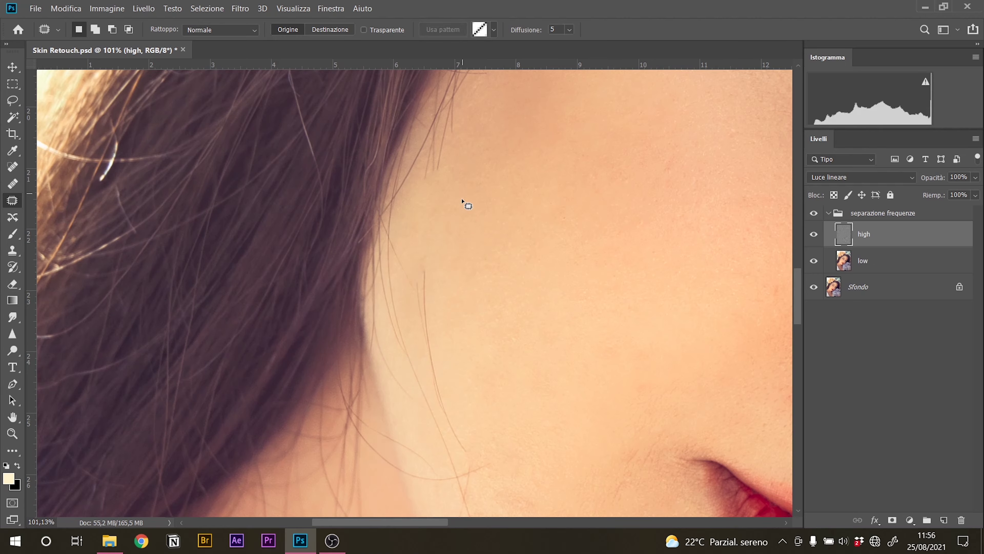
# - Patch away the loose hairs along the lower cheek and jawline and the small marks nearby, deselecting after each patch
pyautogui.scroll(-2, 464, 202)
pyautogui.moveTo(420, 223); pyautogui.dragTo(466, 391)
pyautogui.hotkey('ctrl', 'd')
pyautogui.moveTo(468, 431); pyautogui.dragTo(476, 110)
pyautogui.moveTo(454, 389)
pyautogui.mouseDown()
pyautogui.moveTo(501, 315)
pyautogui.moveTo(461, 390)
pyautogui.mouseUp()
pyautogui.hotkey('ctrl', 'd')
pyautogui.moveTo(487, 312)
pyautogui.mouseDown()
pyautogui.moveTo(485, 347)
pyautogui.moveTo(520, 341)
pyautogui.mouseUp()
pyautogui.scroll(7, 527, 359)
pyautogui.moveTo(489, 249)
pyautogui.mouseDown()
pyautogui.moveTo(501, 278)
pyautogui.moveTo(490, 249)
pyautogui.mouseUp()
pyautogui.moveTo(490, 267); pyautogui.dragTo(514, 264)
pyautogui.hotkey('ctrl', 'd')
# - Reduce the Clone Stamp brush to 66 px and clone softly over the fine lines below the lower eyelid
pyautogui.press('s')
pyautogui.click(93, 30)
pyautogui.click(93, 30)
pyautogui.moveTo(525, 334); pyautogui.dragTo(538, 387)
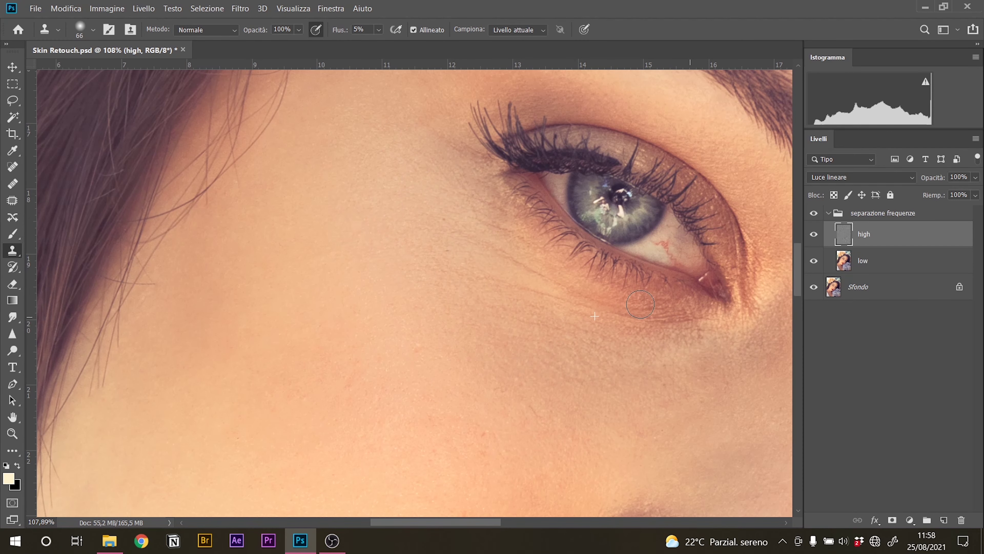
pyautogui.hscroll(3, 664, 395)
pyautogui.scroll(-3, 611, 352)
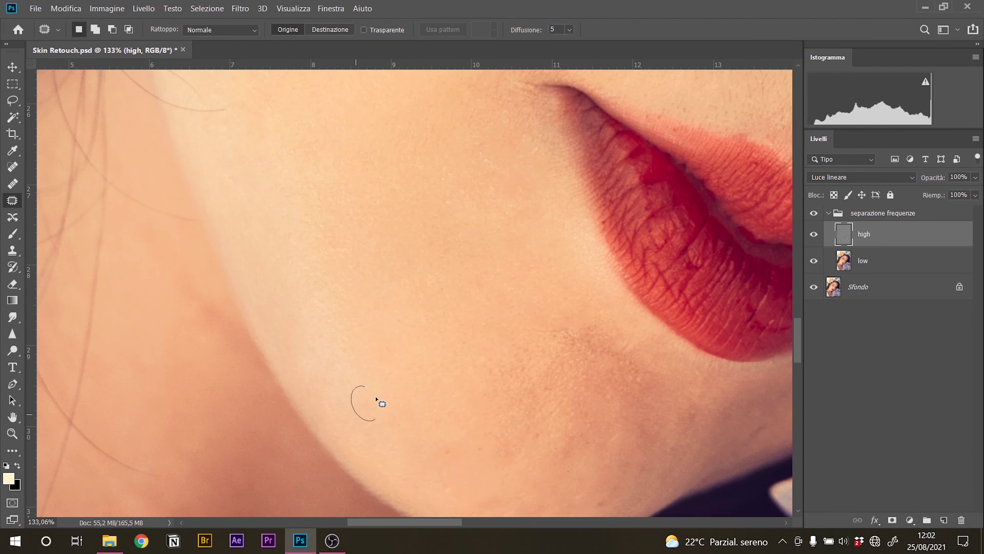
# - Patch the small blemishes on the chin and jaw below the mouth with clean skin, and deselect
pyautogui.moveTo(377, 400); pyautogui.dragTo(496, 365)
pyautogui.hotkey('ctrl', 'd')
pyautogui.scroll(1, 512, 305)
pyautogui.moveTo(408, 245); pyautogui.dragTo(353, 213)
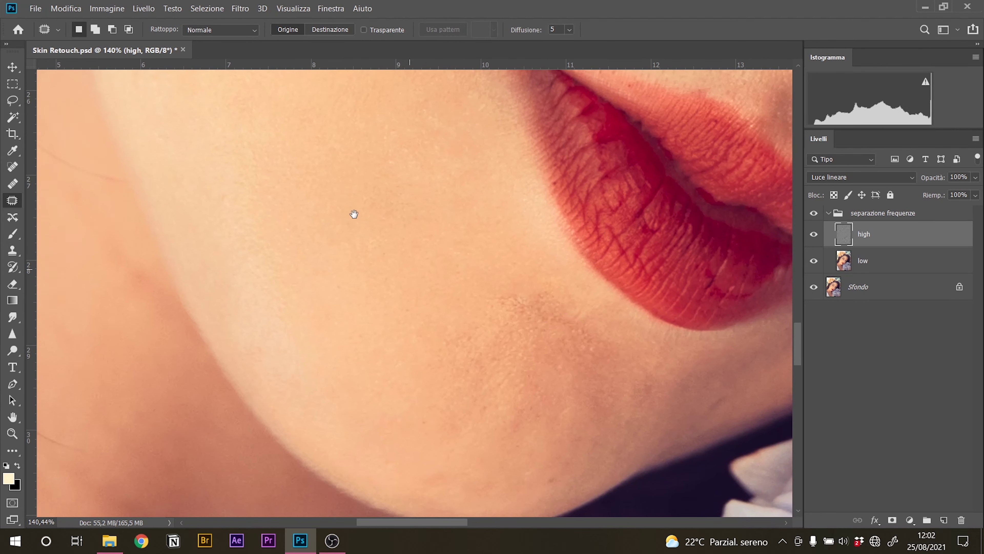
pyautogui.moveTo(433, 467); pyautogui.dragTo(406, 401)
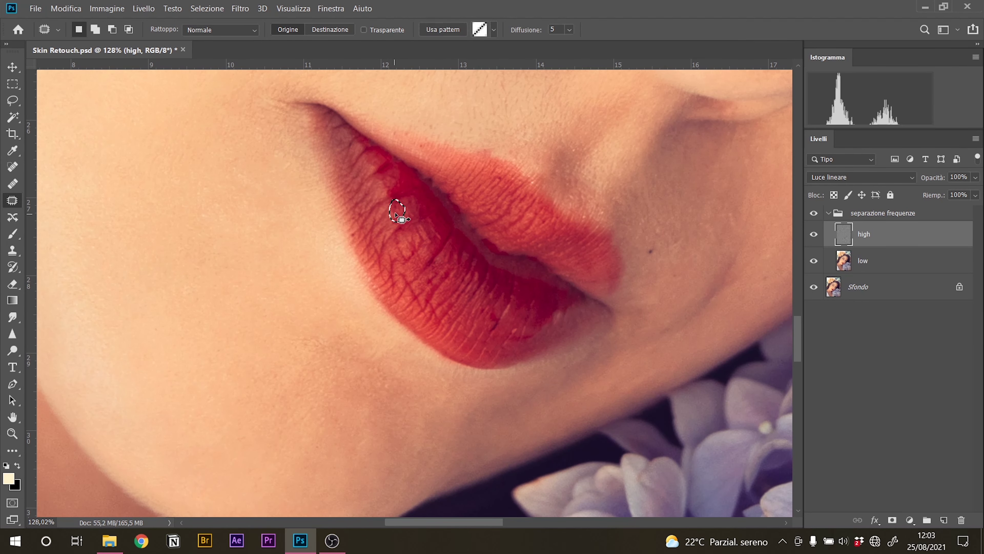
# - Patch the small flaws on the lower lip with adjacent lip texture, deselecting after the patch
pyautogui.moveTo(402, 205)
pyautogui.mouseDown()
pyautogui.moveTo(406, 213)
pyautogui.moveTo(401, 206)
pyautogui.mouseUp()
pyautogui.moveTo(402, 214); pyautogui.dragTo(389, 180)
pyautogui.hotkey('ctrl', 'd')
pyautogui.moveTo(438, 257); pyautogui.dragTo(440, 260)
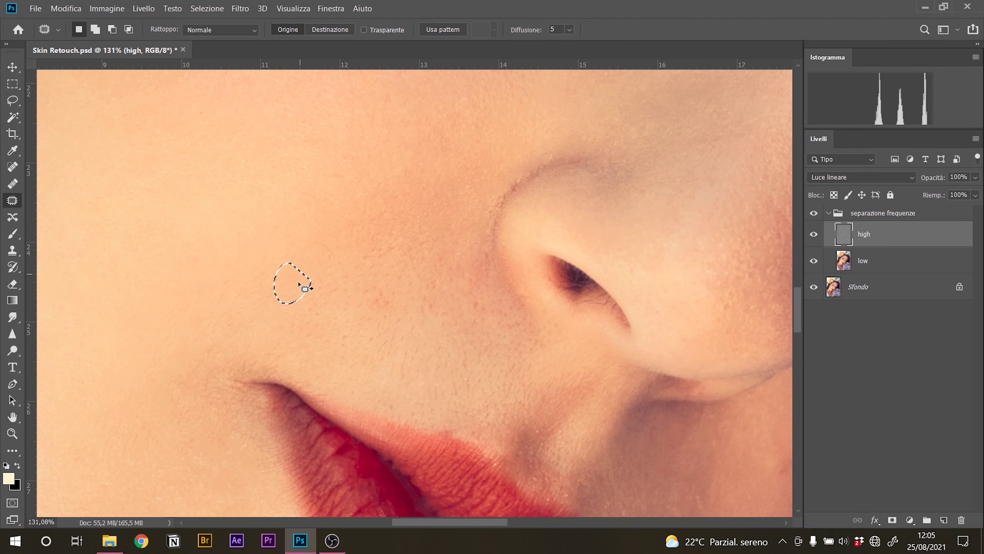
# - Patch the small spots on the cheek between the mouth corner and the nostril with nearby clean skin
pyautogui.hotkey('ctrl', 'd')
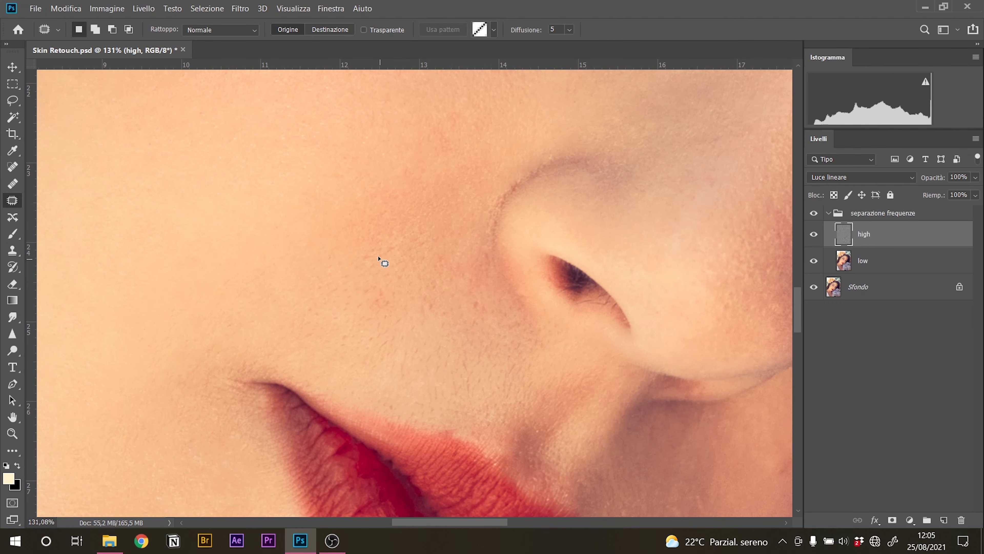
pyautogui.moveTo(398, 276); pyautogui.dragTo(412, 328)
pyautogui.press('s')
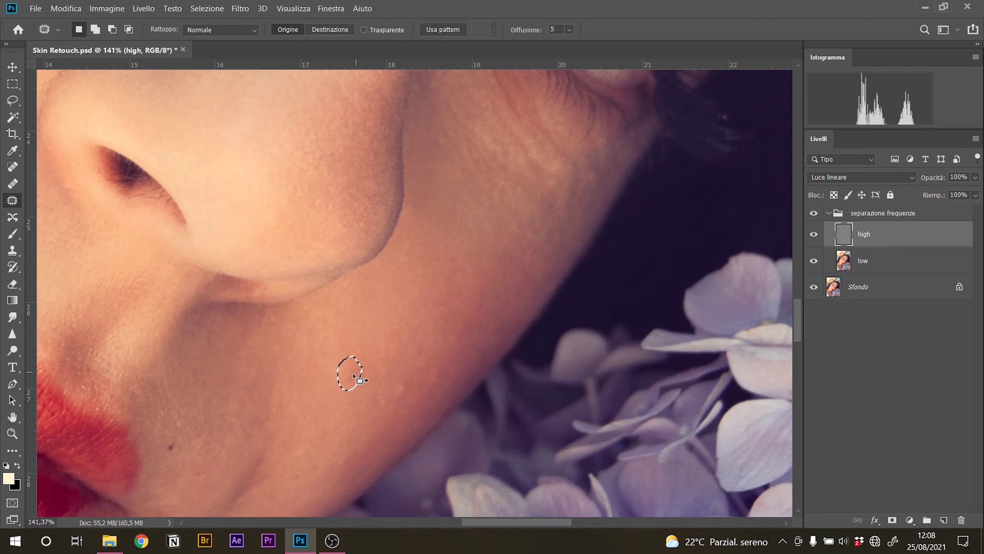
# - Patch the blemishes on the shaded cheek beside the nose and below the eye with clean skin, and deselect
pyautogui.hotkey('ctrl', 'd')
pyautogui.moveTo(457, 314); pyautogui.dragTo(483, 307)
pyautogui.moveTo(516, 248); pyautogui.dragTo(517, 250)
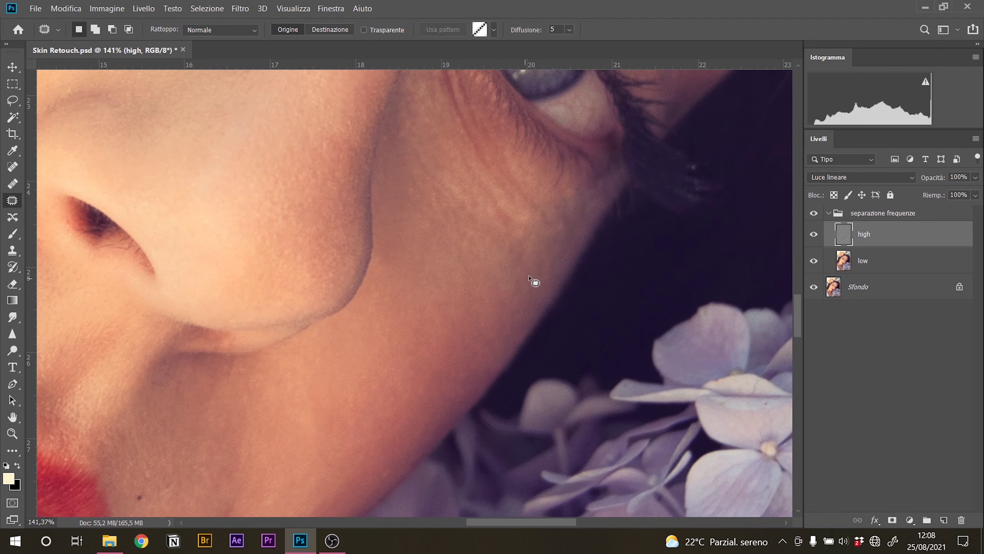
pyautogui.moveTo(516, 248); pyautogui.dragTo(523, 264)
pyautogui.hotkey('ctrl', 'd')
# - Clean up the skin between the shaded mouth corner and the jaw with the Clone Stamp and Patch tools, and deselect
pyautogui.press('s')
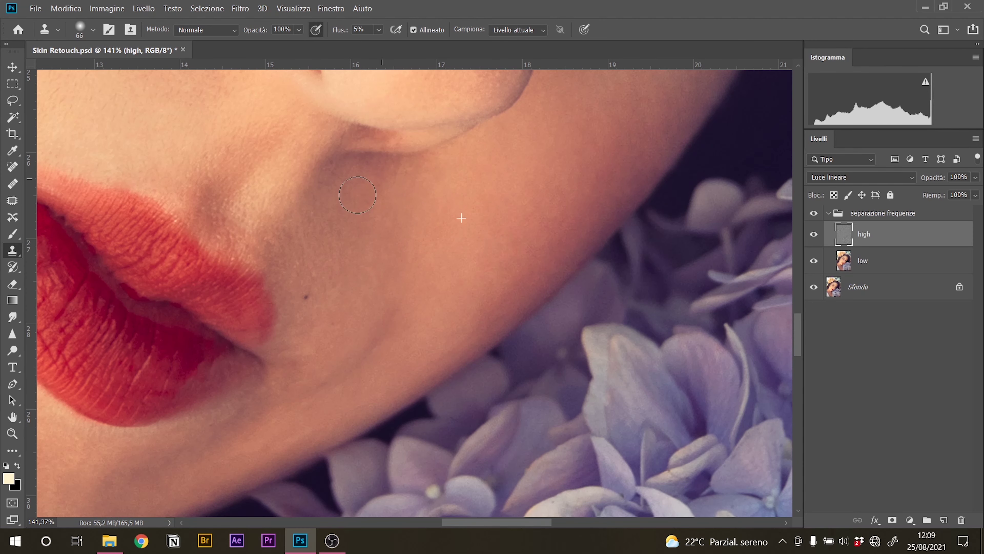
pyautogui.press('j')
pyautogui.moveTo(323, 331); pyautogui.dragTo(319, 378)
pyautogui.hotkey('ctrl', 'd')
pyautogui.moveTo(409, 308); pyautogui.dragTo(281, 446)
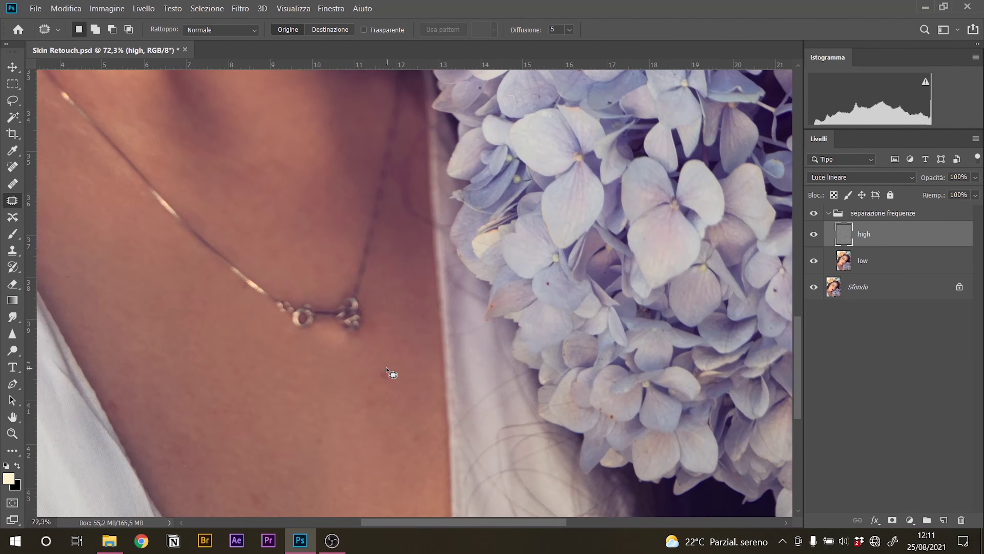
pyautogui.scroll(-4, 387, 368)
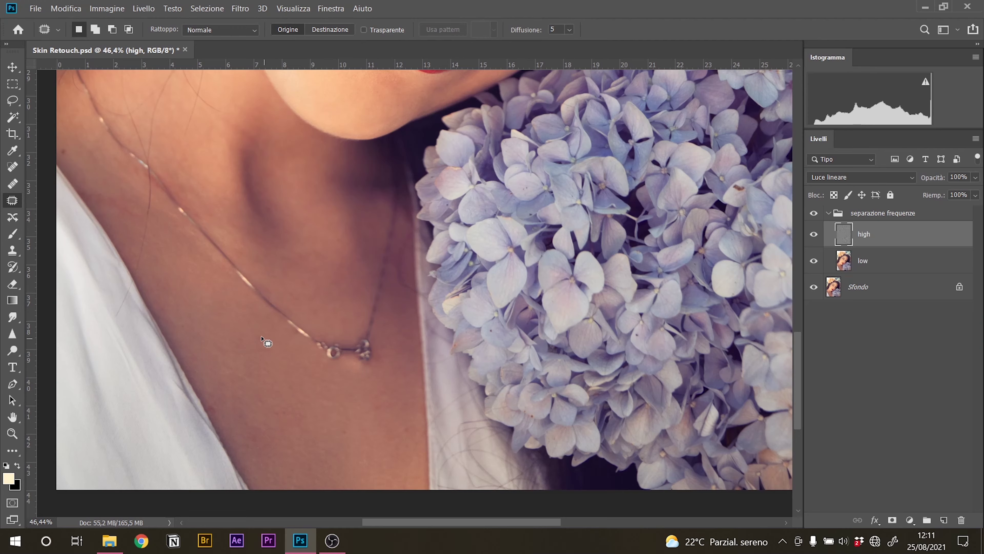
pyautogui.scroll(-6, 411, 421)
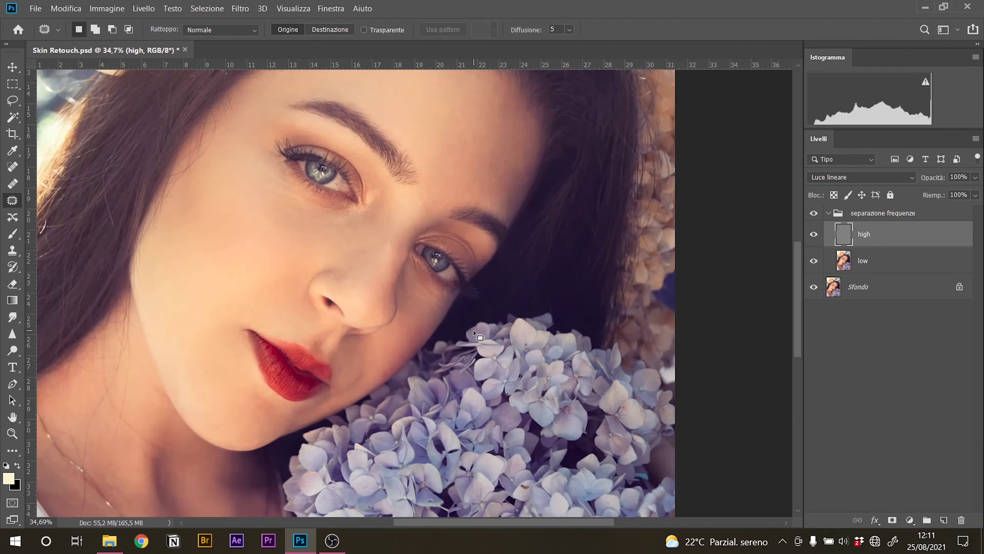
pyautogui.scroll(-6, 393, 441)
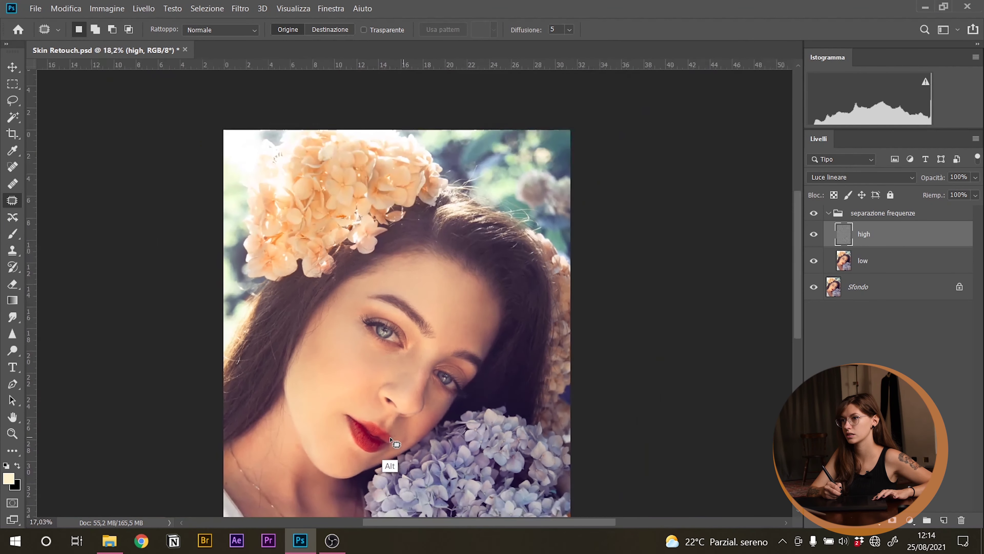